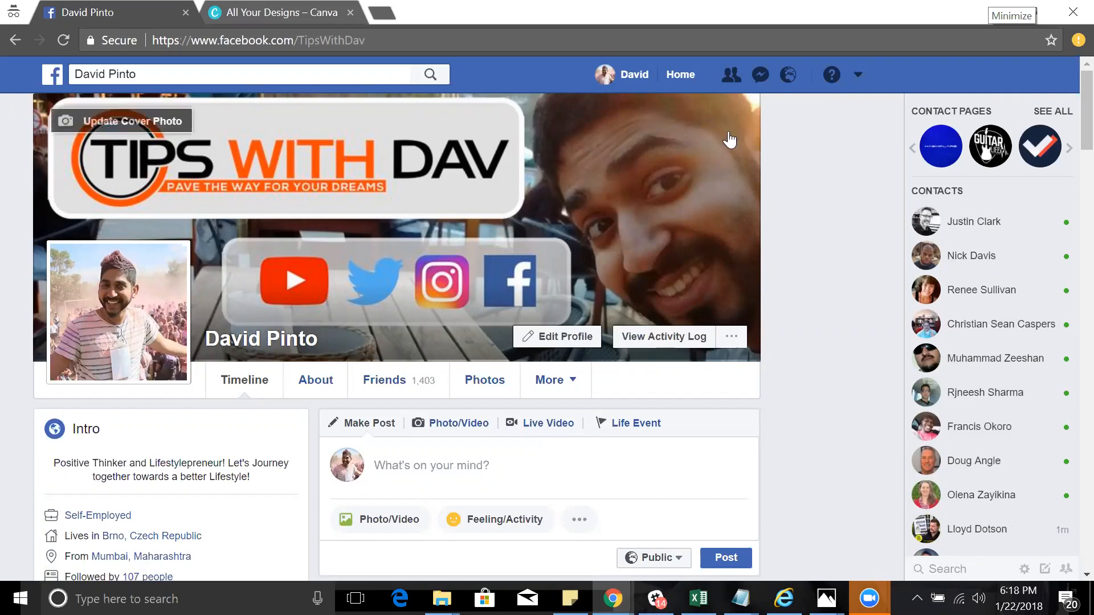
Step: Open YouTube in a new browser tab and go to the uploaded videos of the TipsWithDav channel
click(216, 23)
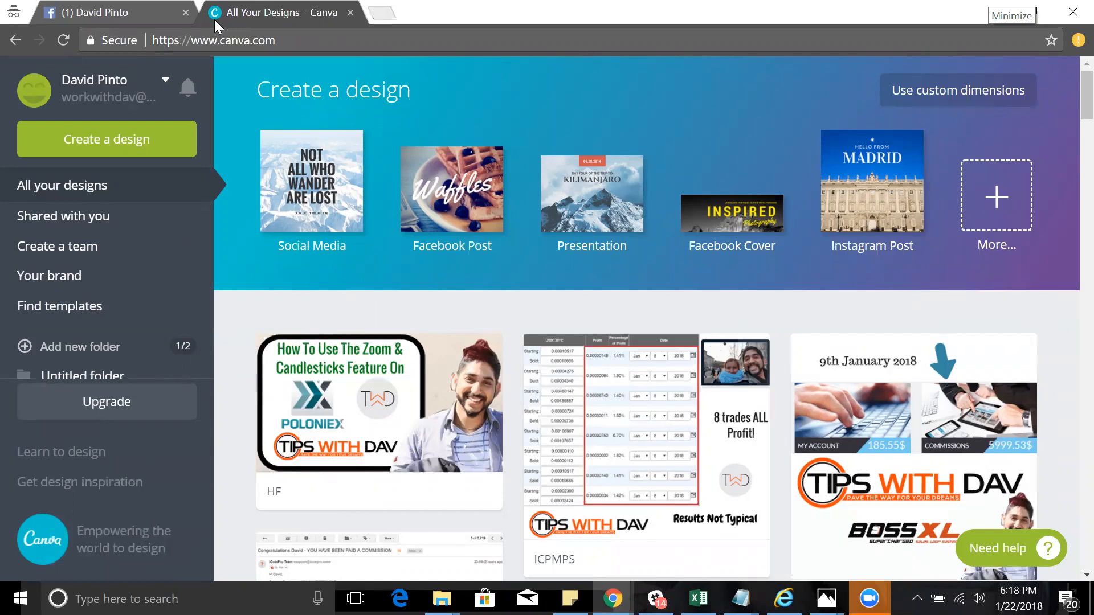
key(ctrl+t)
text(you)
key(Return)
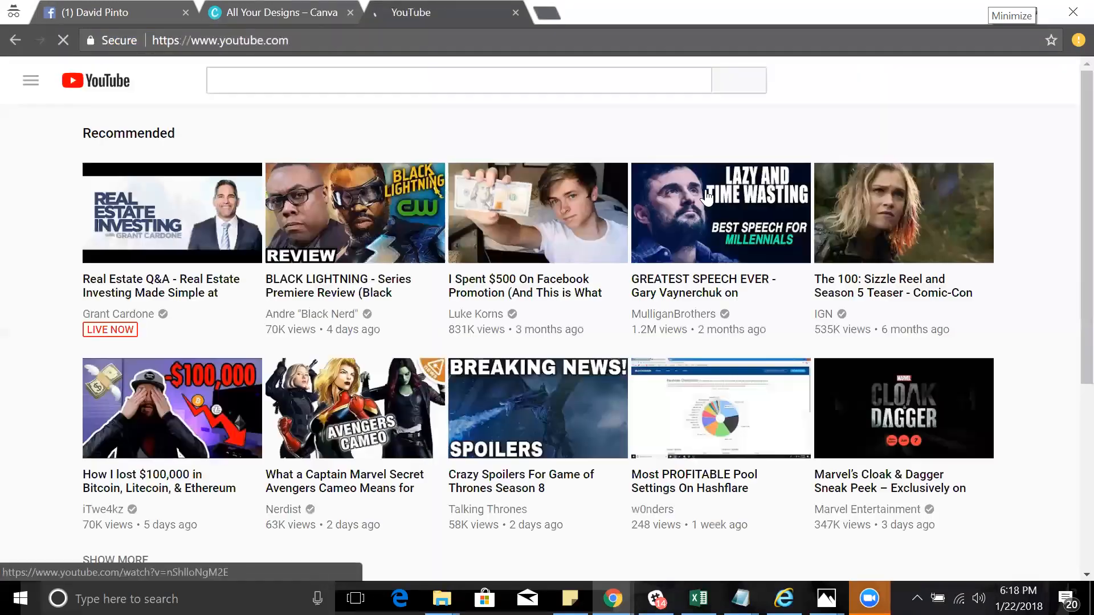
click(1040, 80)
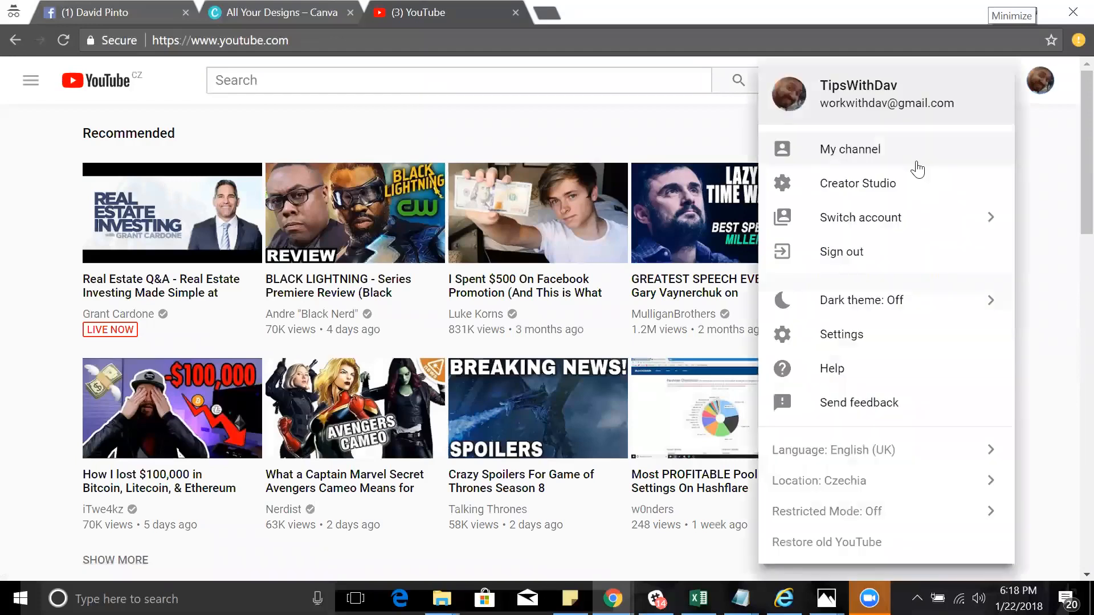
click(814, 149)
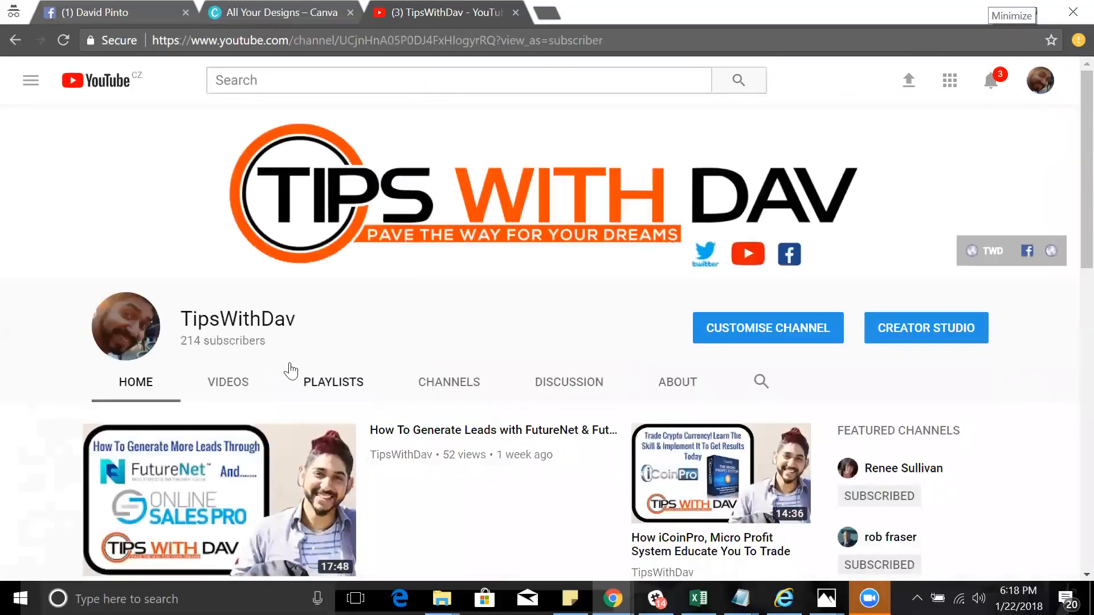
click(216, 386)
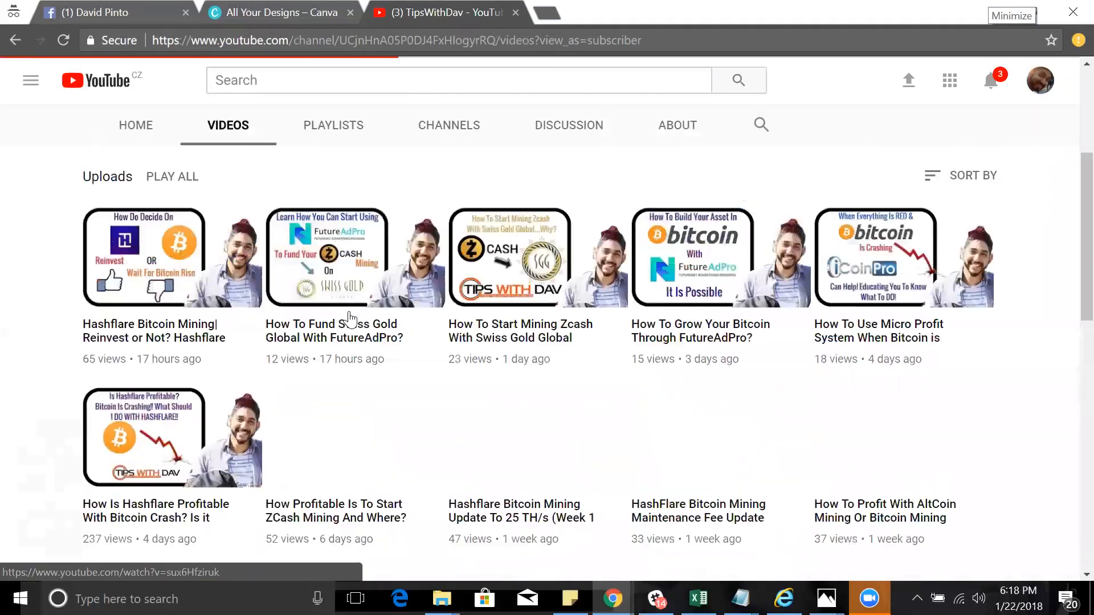
Step: Look through the channel's uploads from newest to oldest, comparing the thumbnail styles and finding the Canva thumbnail tutorial
scroll(349, 321, down, 13)
scroll(349, 313, up, 7)
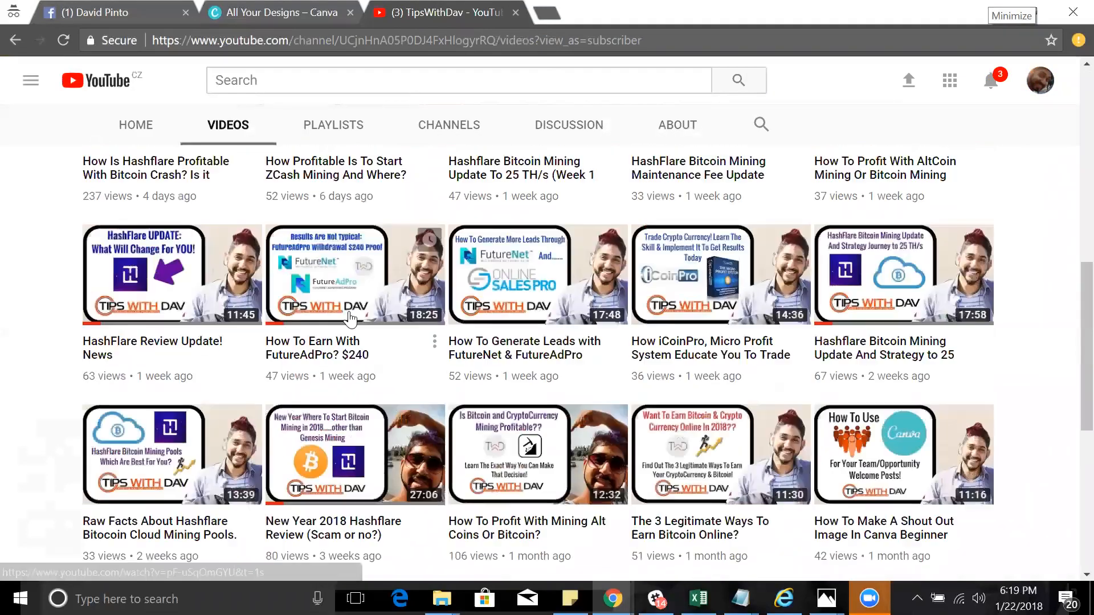
scroll(489, 419, down, 7)
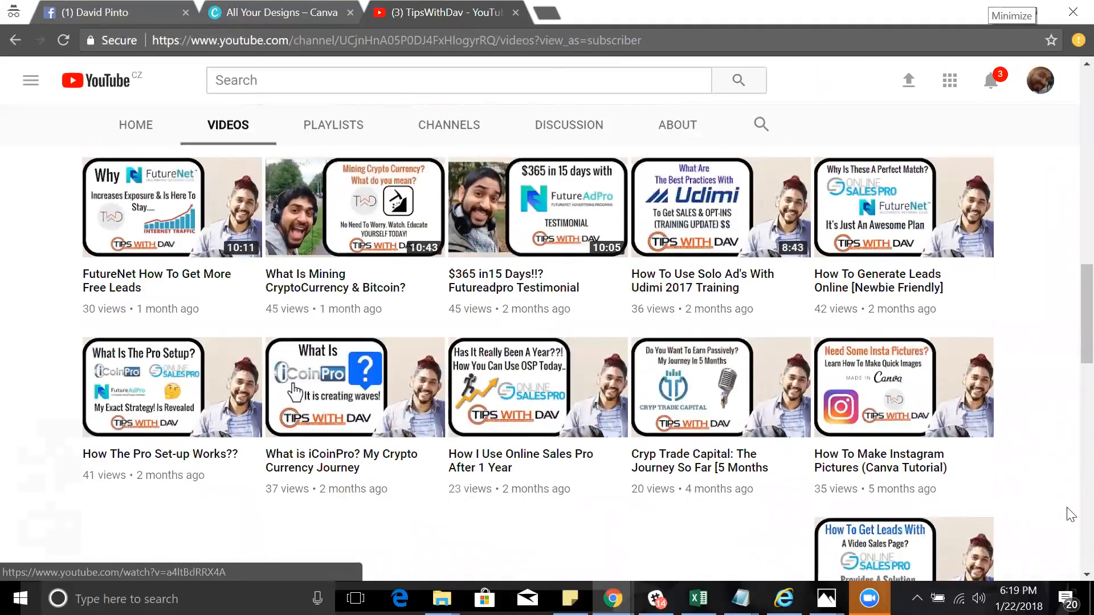
scroll(369, 381, down, 8)
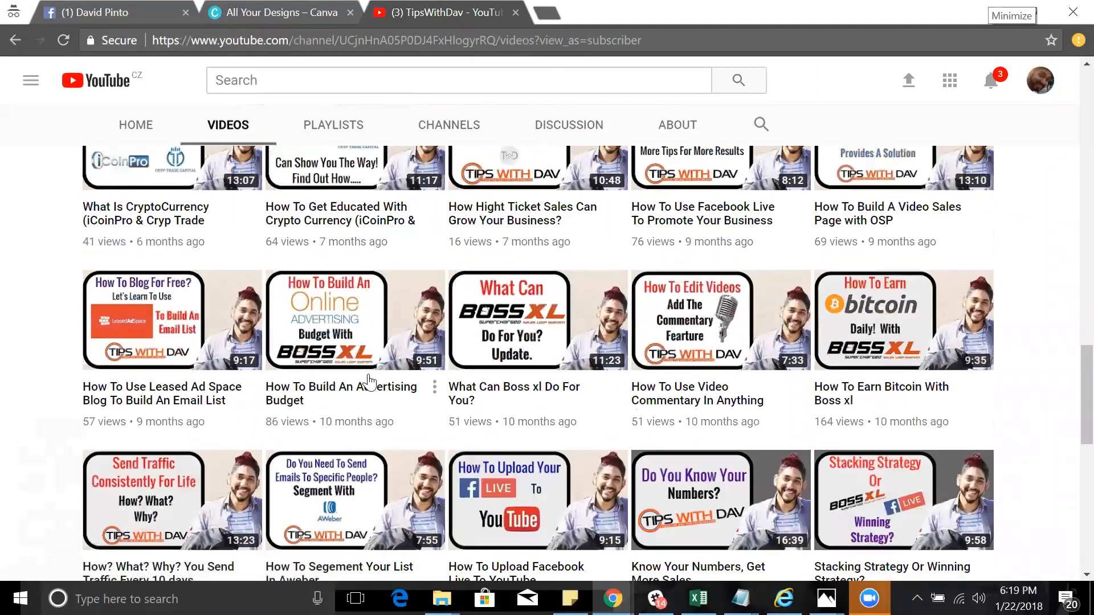
scroll(370, 381, down, 8)
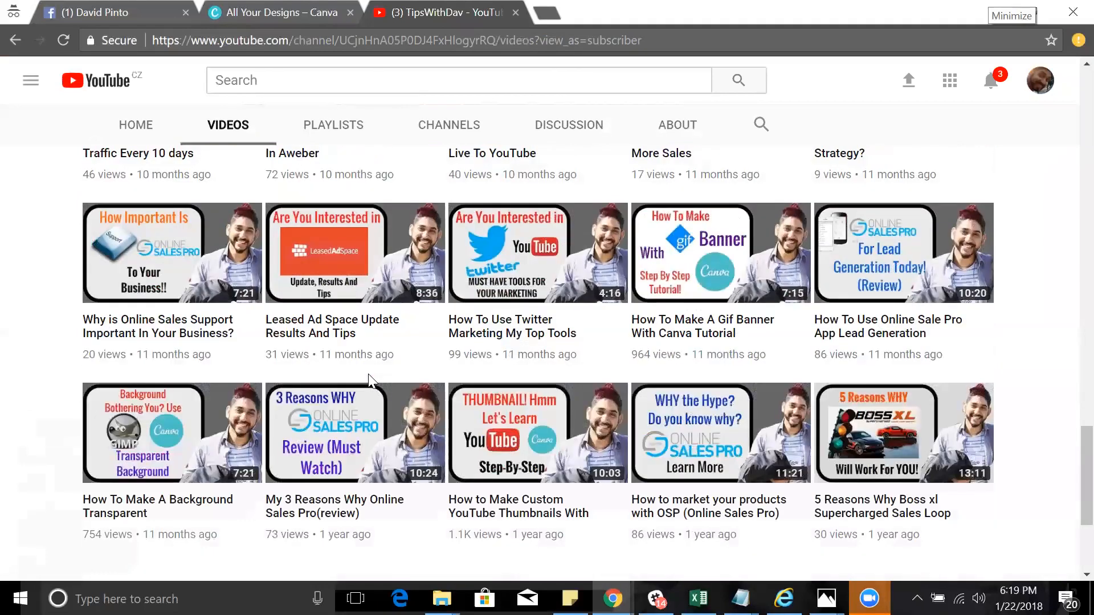
scroll(369, 380, down, 8)
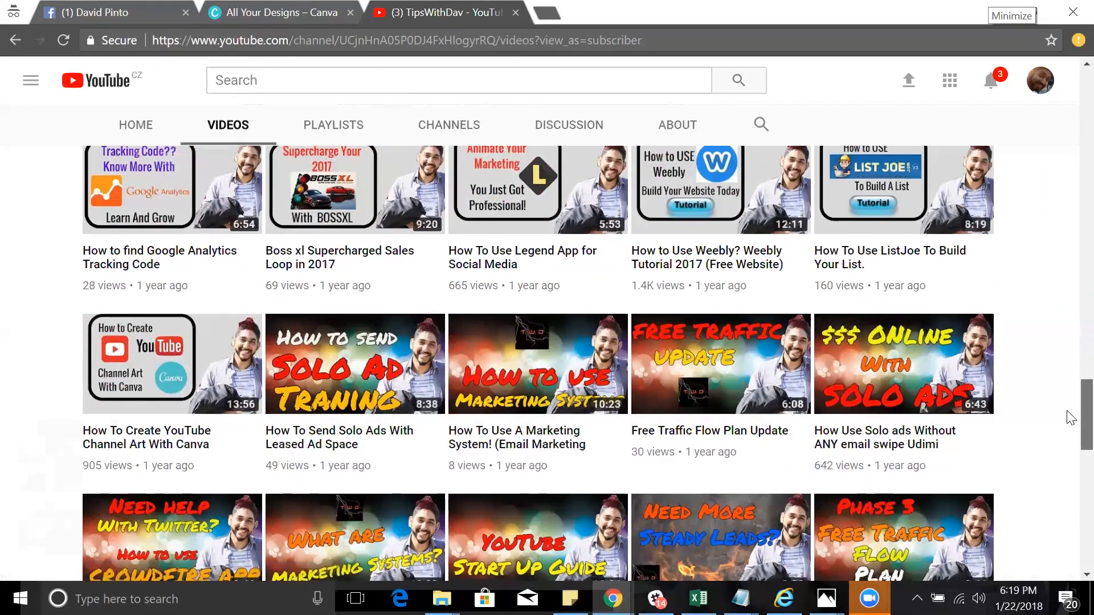
scroll(1069, 422, down, 3)
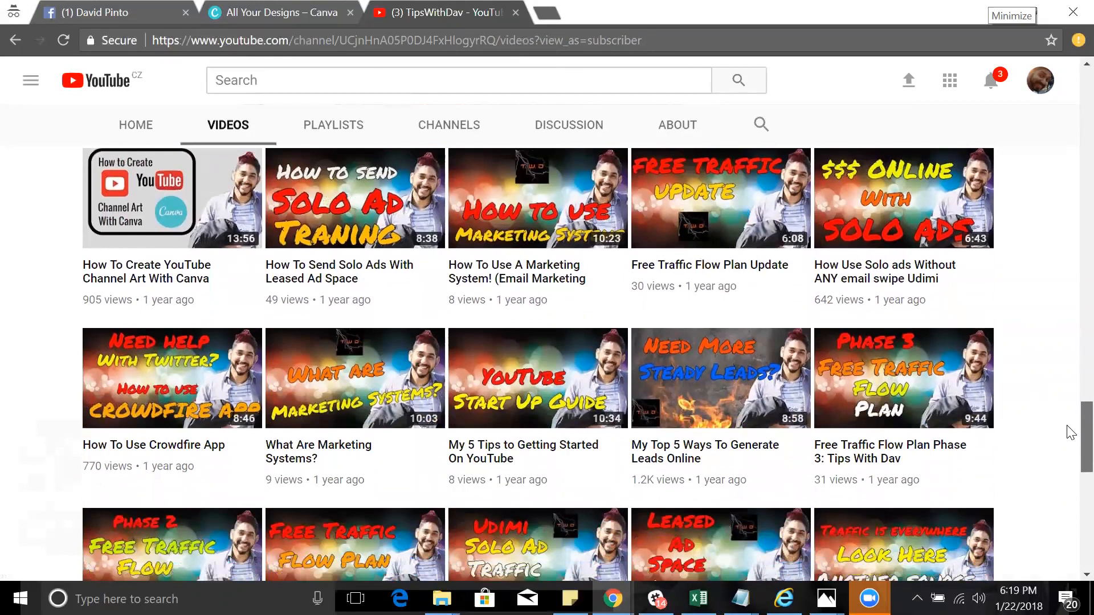
scroll(1071, 433, down, 2)
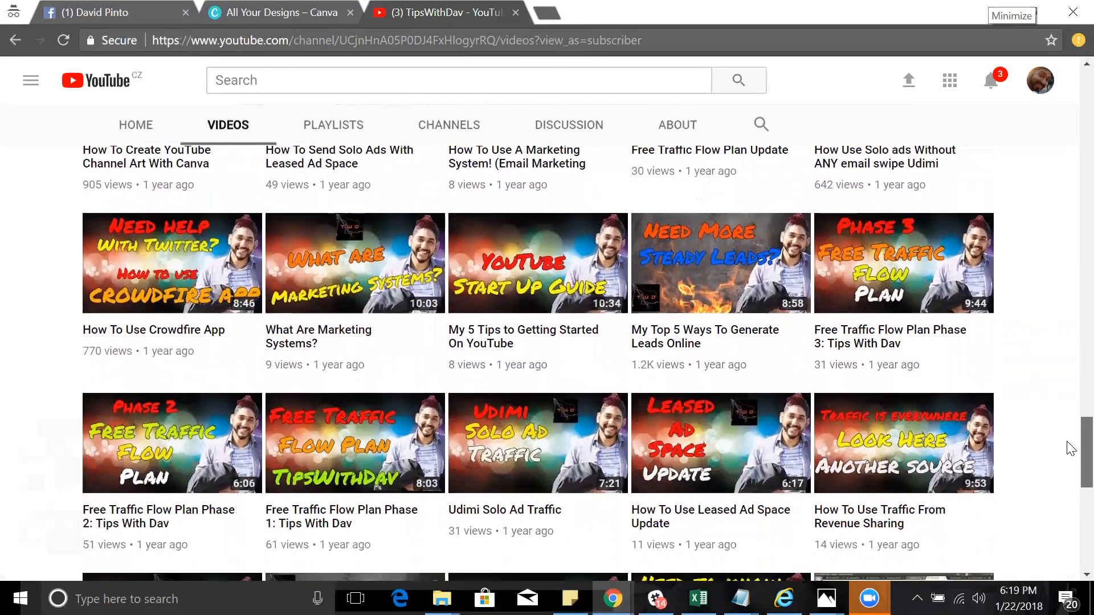
scroll(1070, 450, down, 3)
scroll(1072, 473, down, 4)
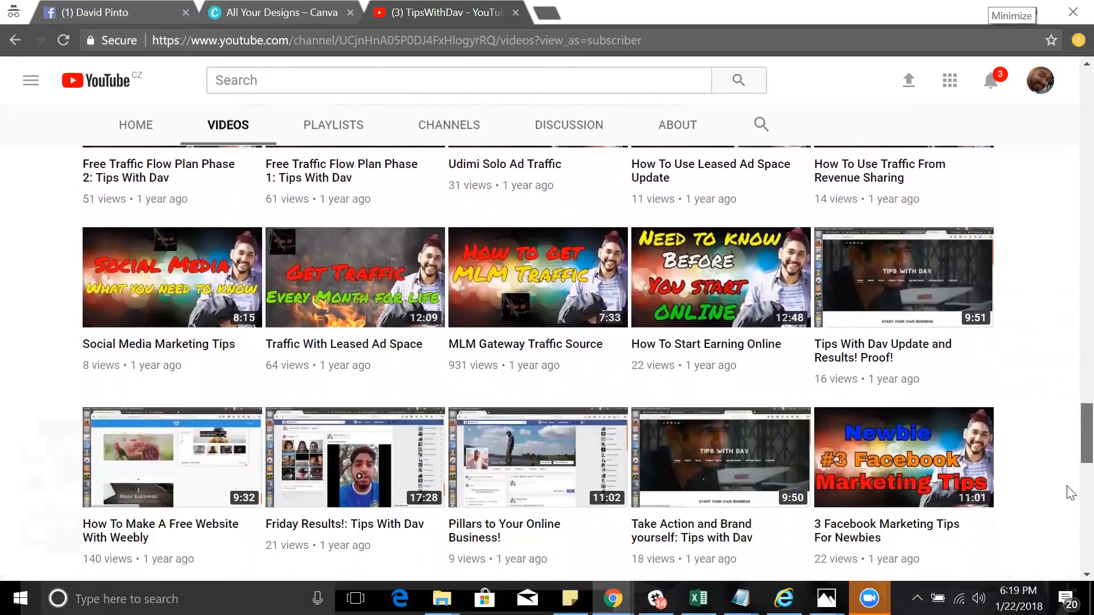
scroll(1070, 493, down, 4)
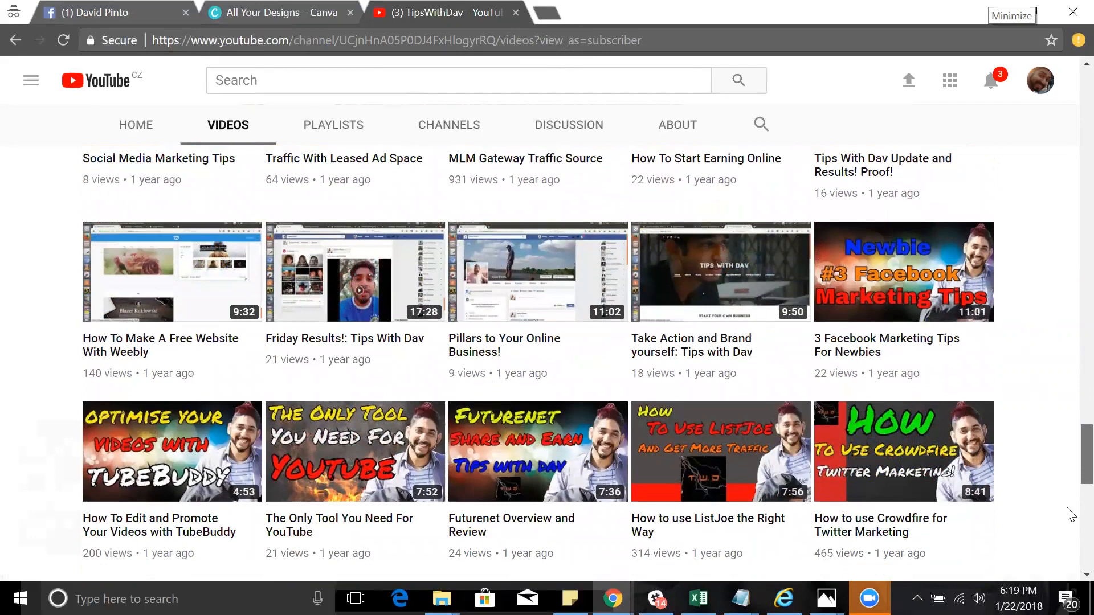
scroll(1069, 514, down, 5)
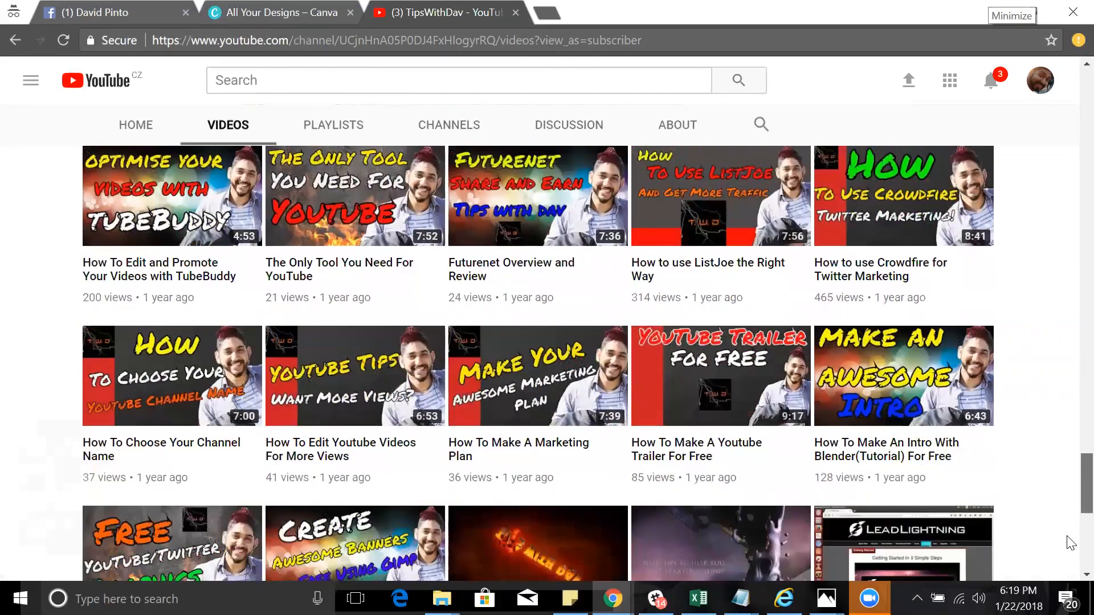
scroll(1071, 547, down, 2)
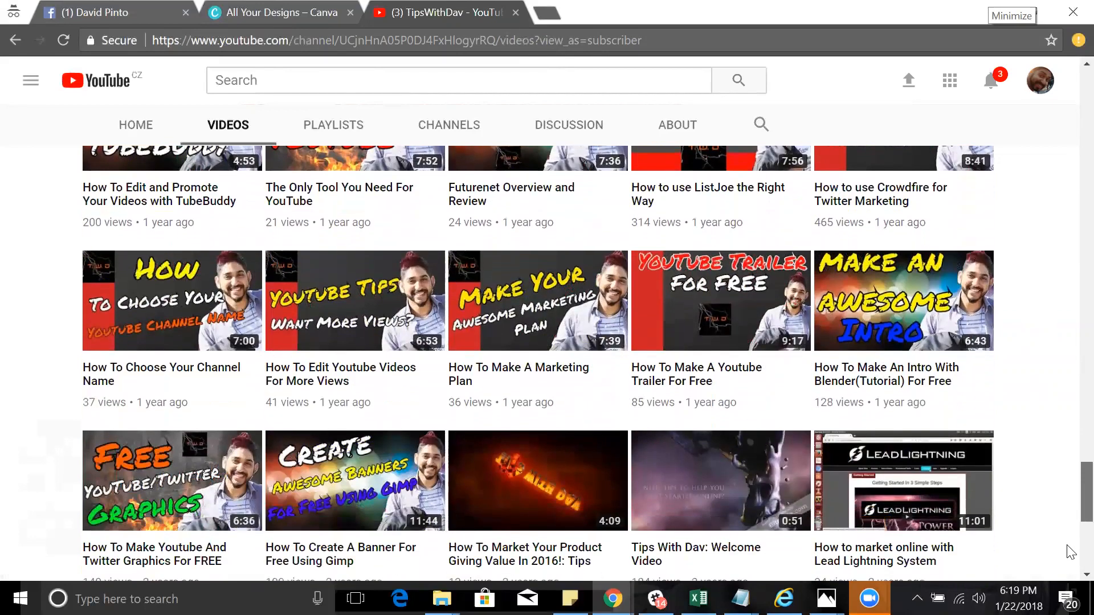
scroll(1070, 553, down, 1)
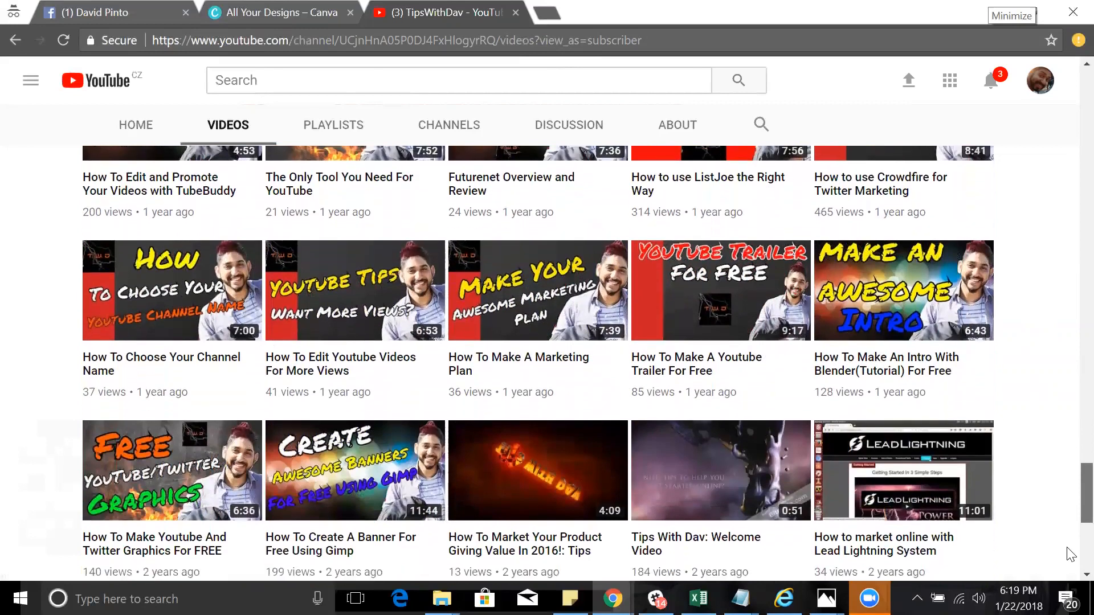
scroll(1071, 554, down, 7)
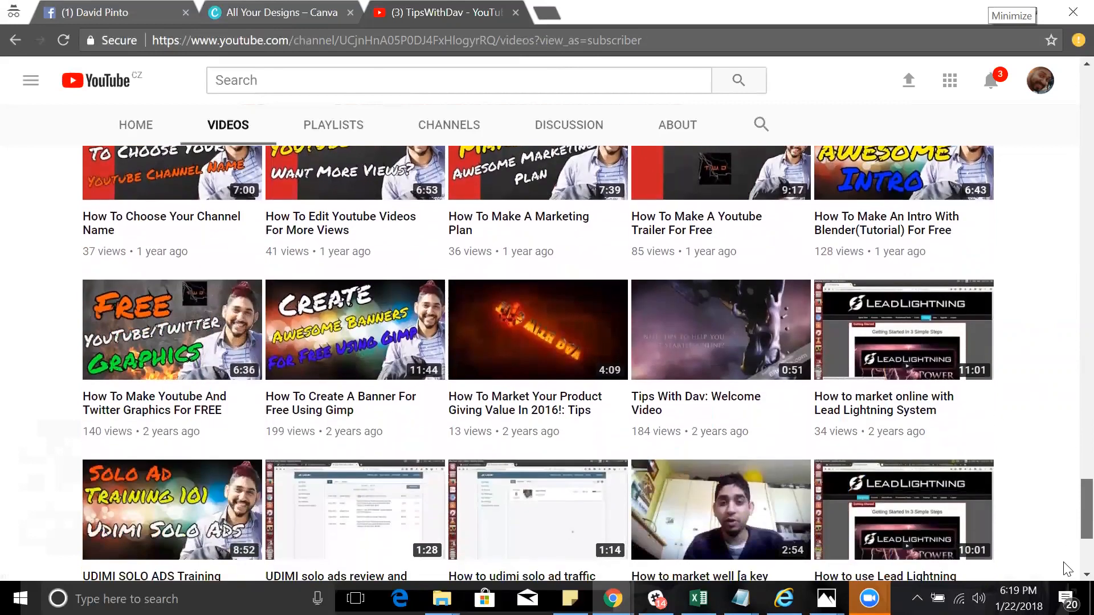
scroll(1070, 513, up, 12)
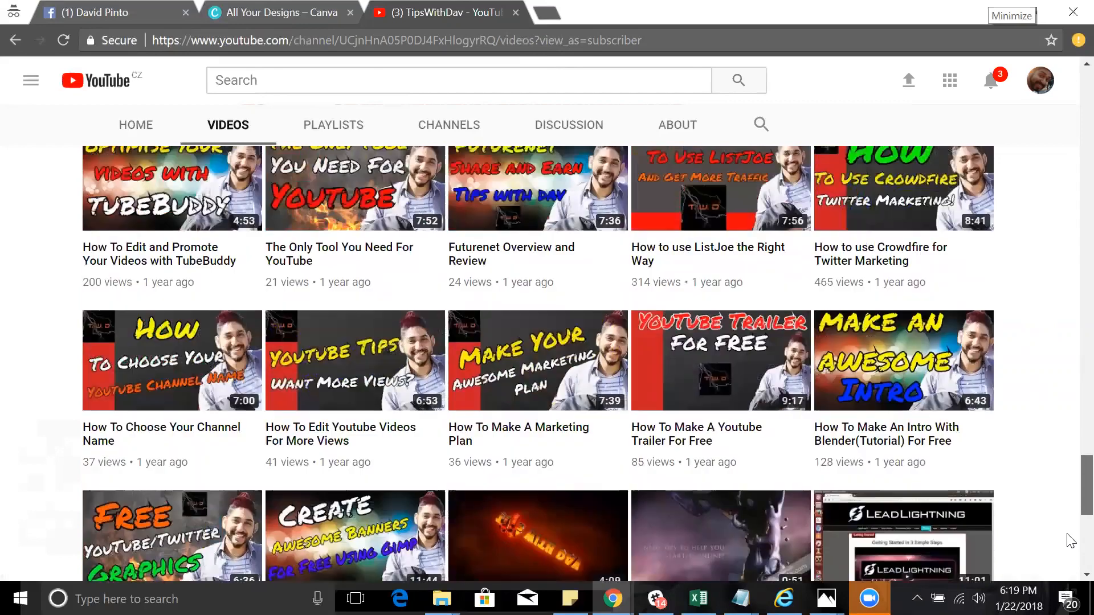
scroll(1071, 496, up, 7)
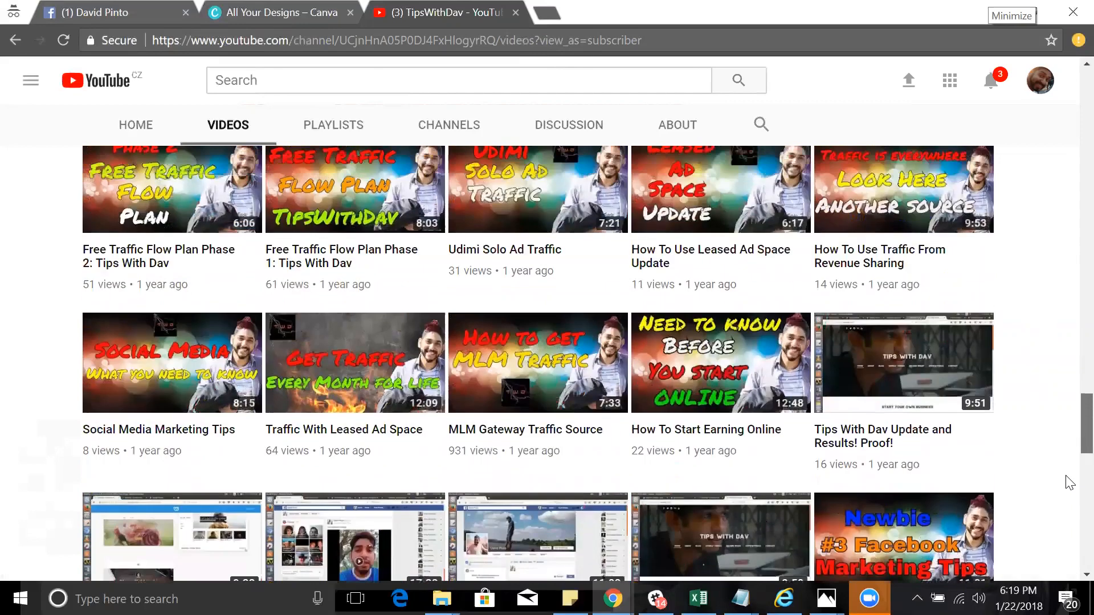
scroll(1069, 462, up, 3)
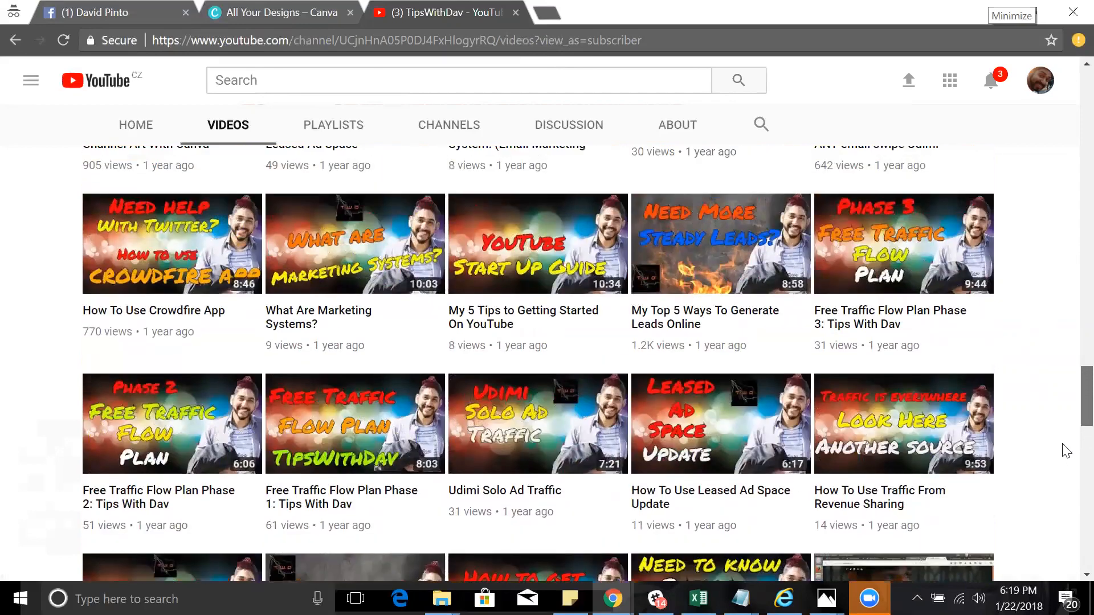
scroll(1066, 448, up, 2)
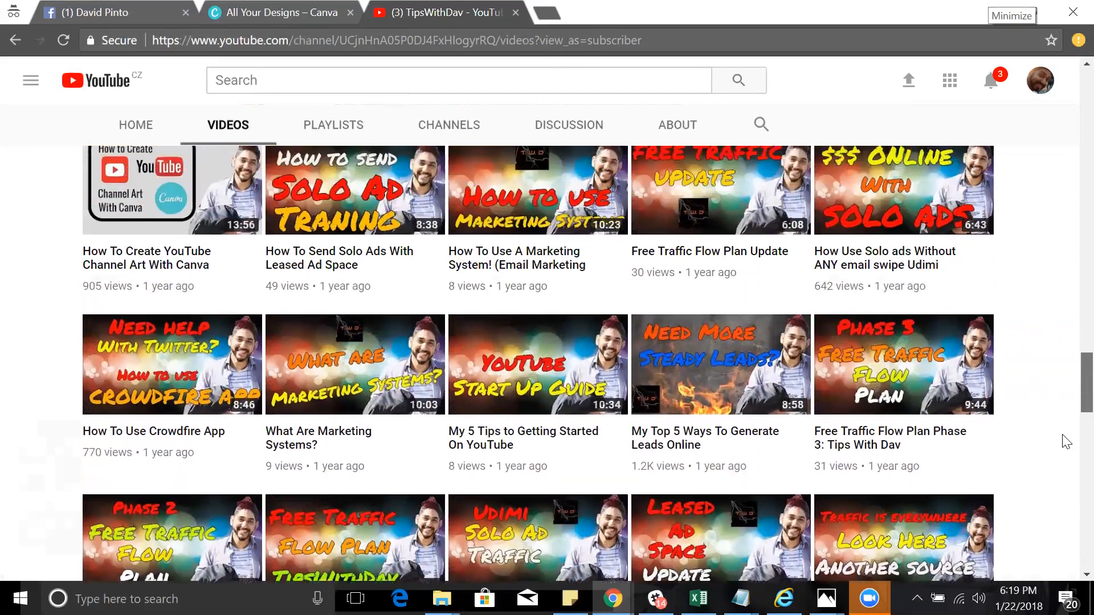
scroll(1063, 427, up, 4)
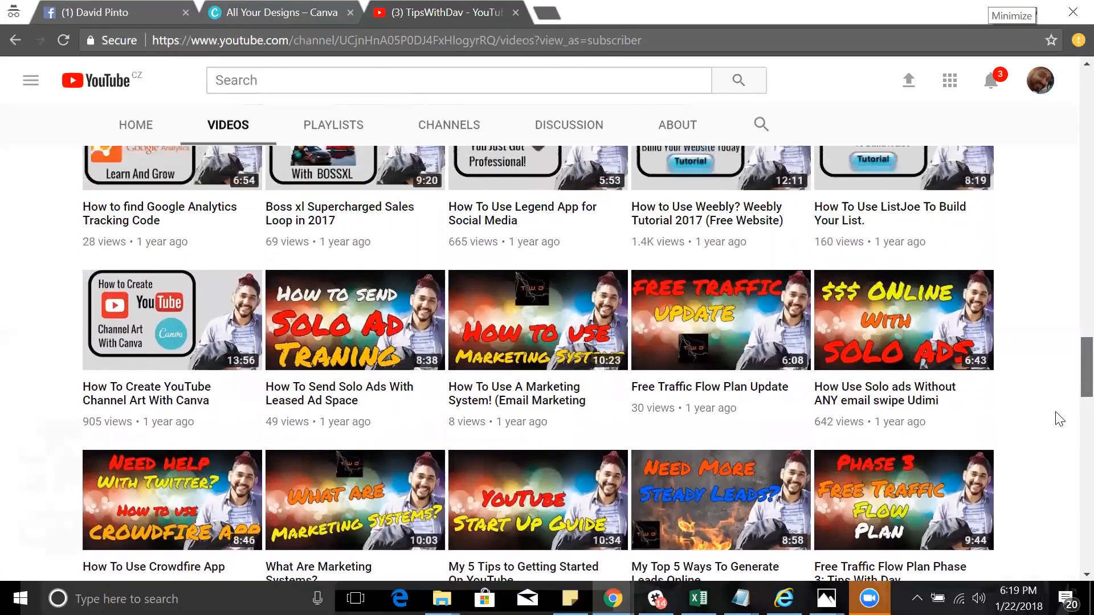
scroll(1054, 402, up, 2)
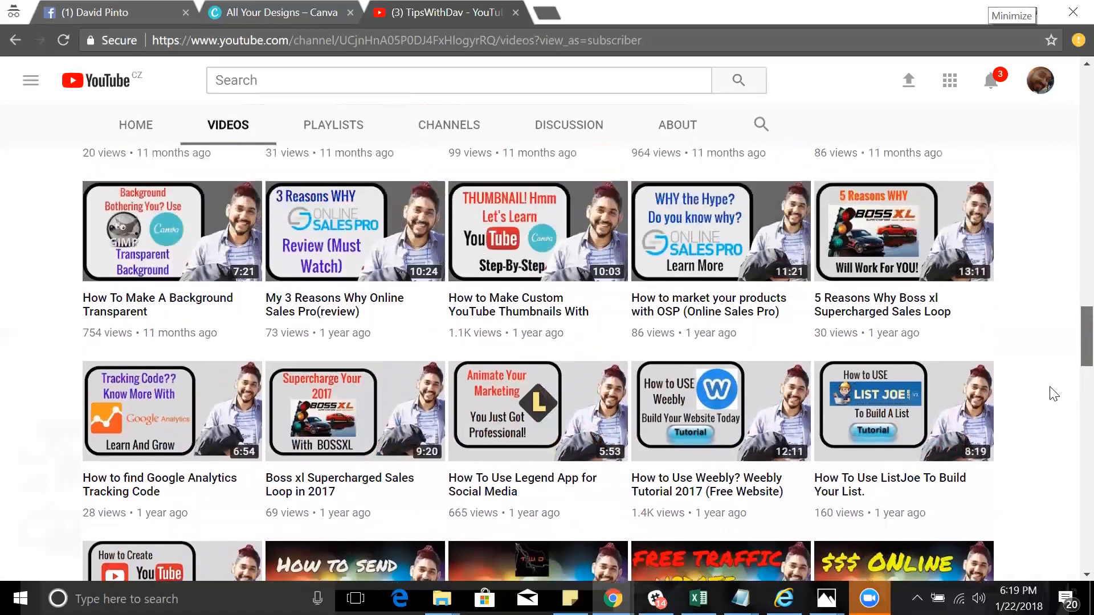
Step: Open the video "How to Make Custom YouTube Thumbnails With Canva (Tutorial)" and read its full description
click(505, 273)
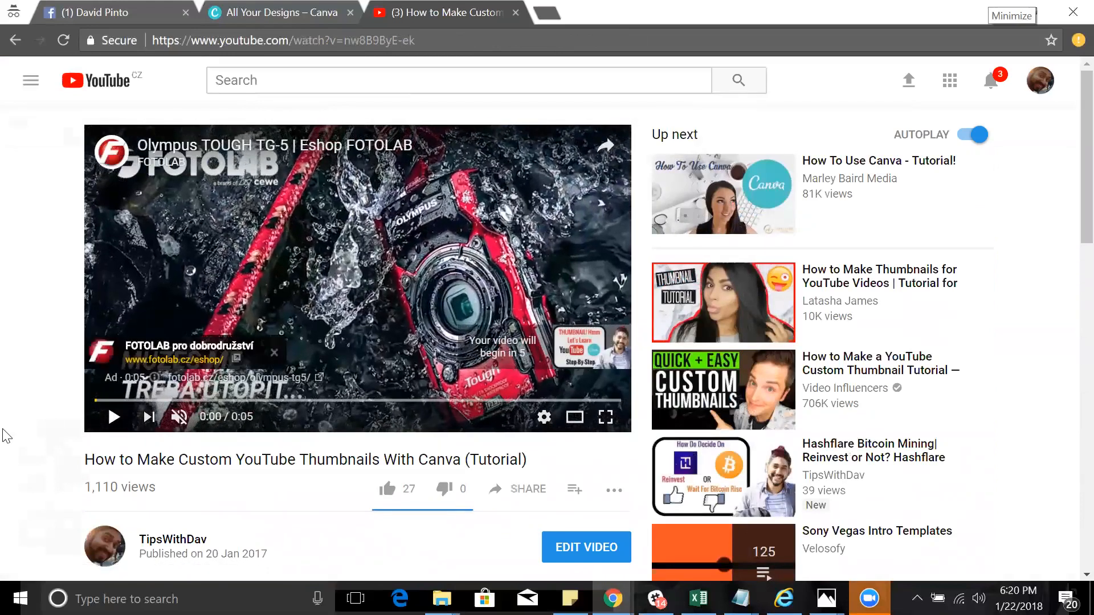
scroll(7, 433, down, 7)
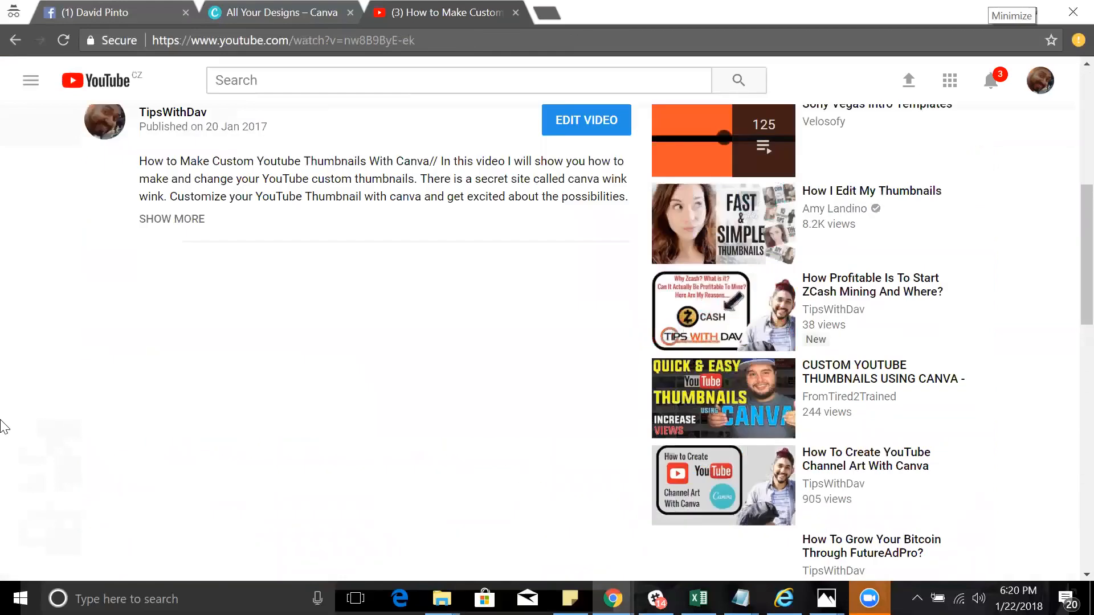
click(180, 220)
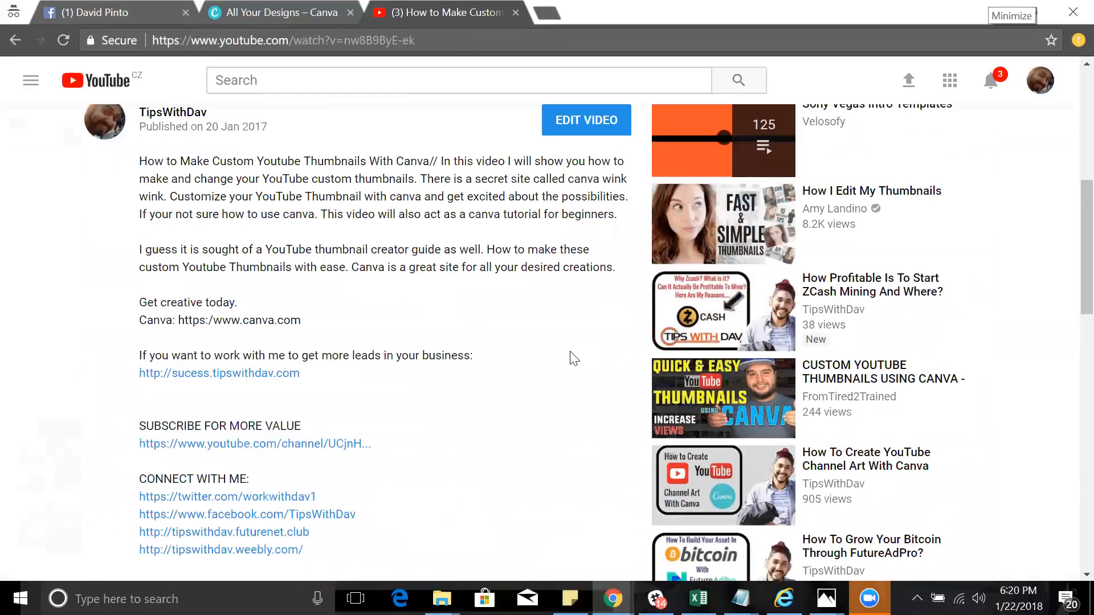
scroll(572, 356, down, 3)
scroll(539, 402, up, 7)
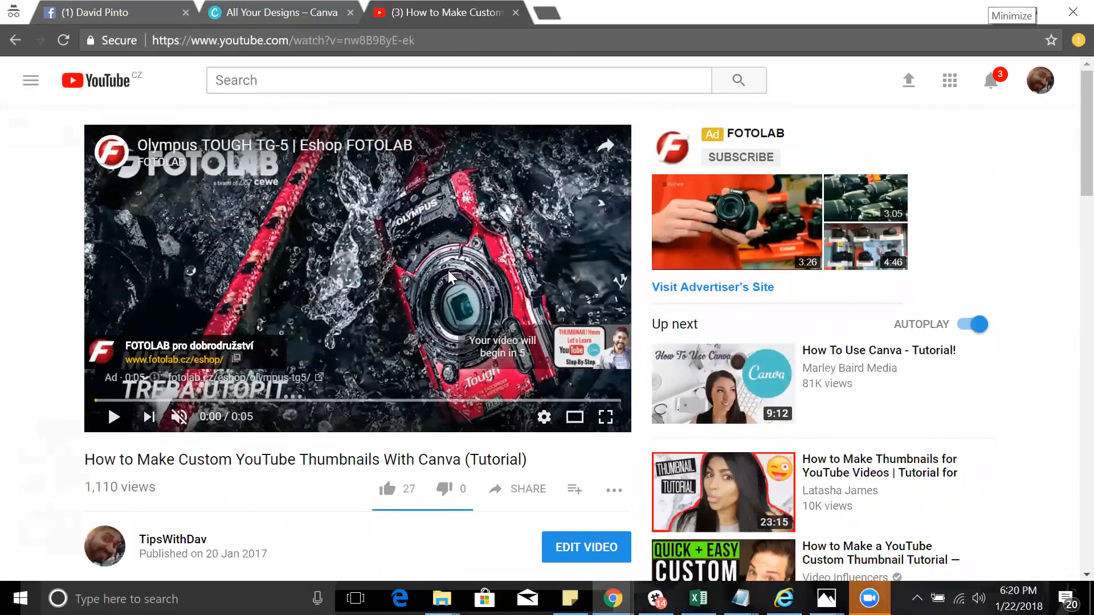
Step: Play the thumbnail tutorial, skip ahead to about 2:01, close the overlay ad and pause at the blank Canva design
click(447, 270)
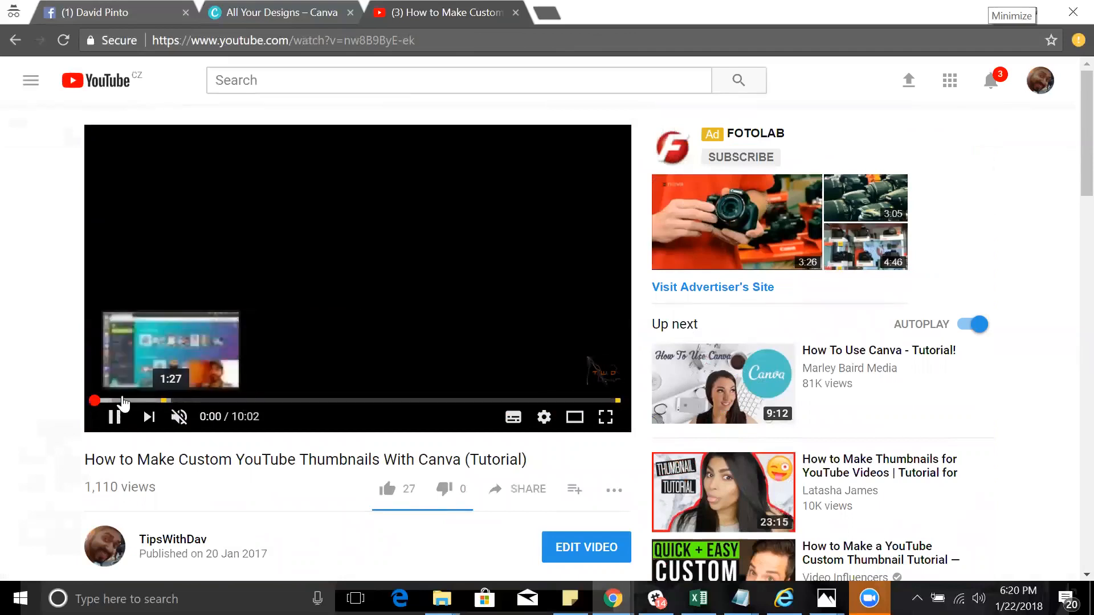
click(124, 400)
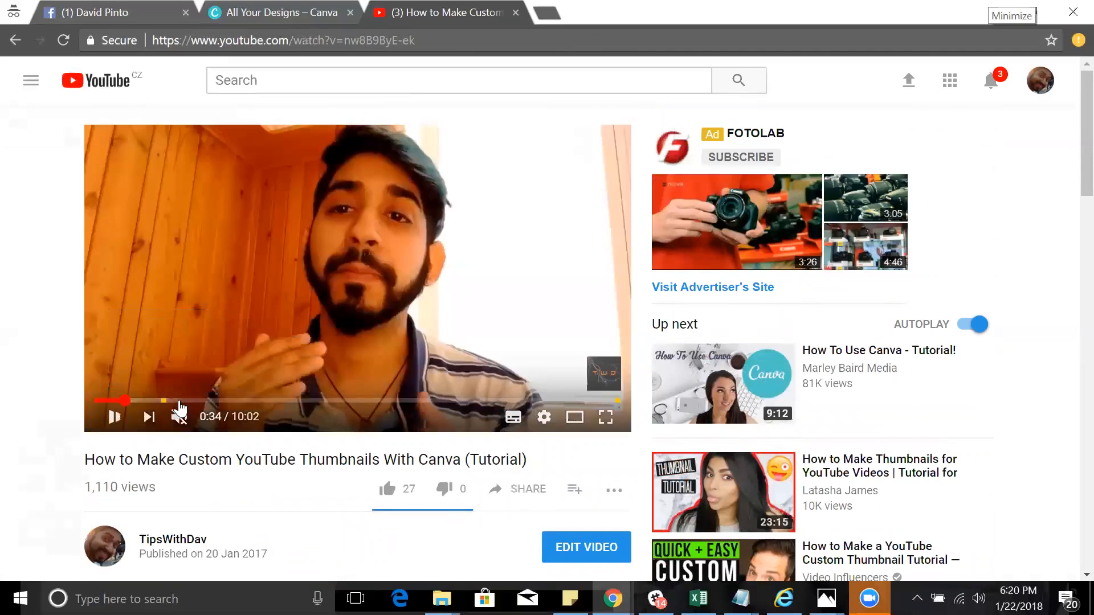
click(179, 402)
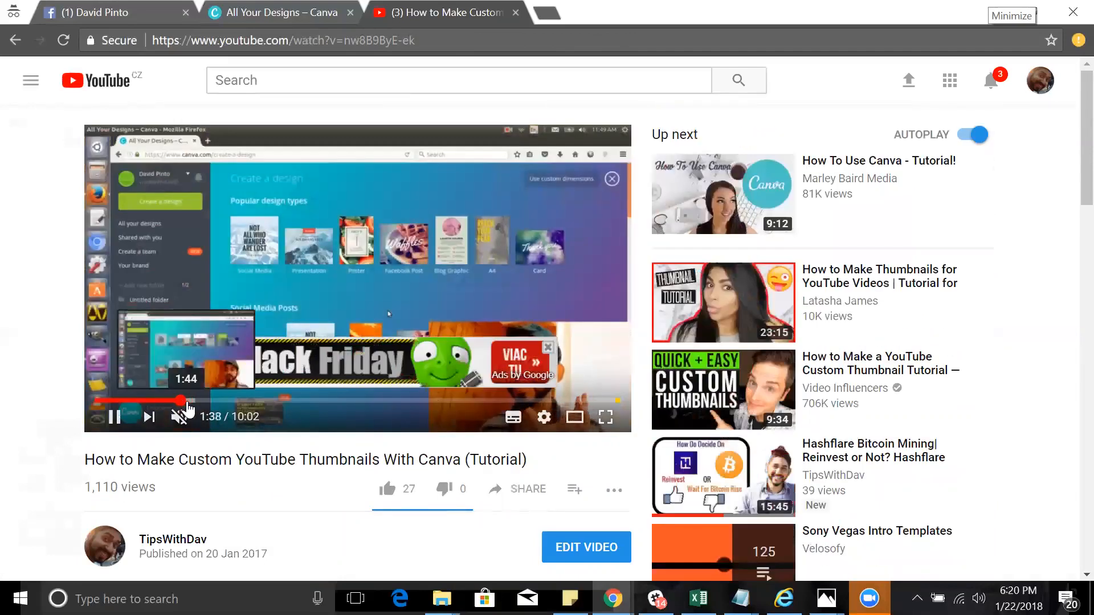
click(200, 402)
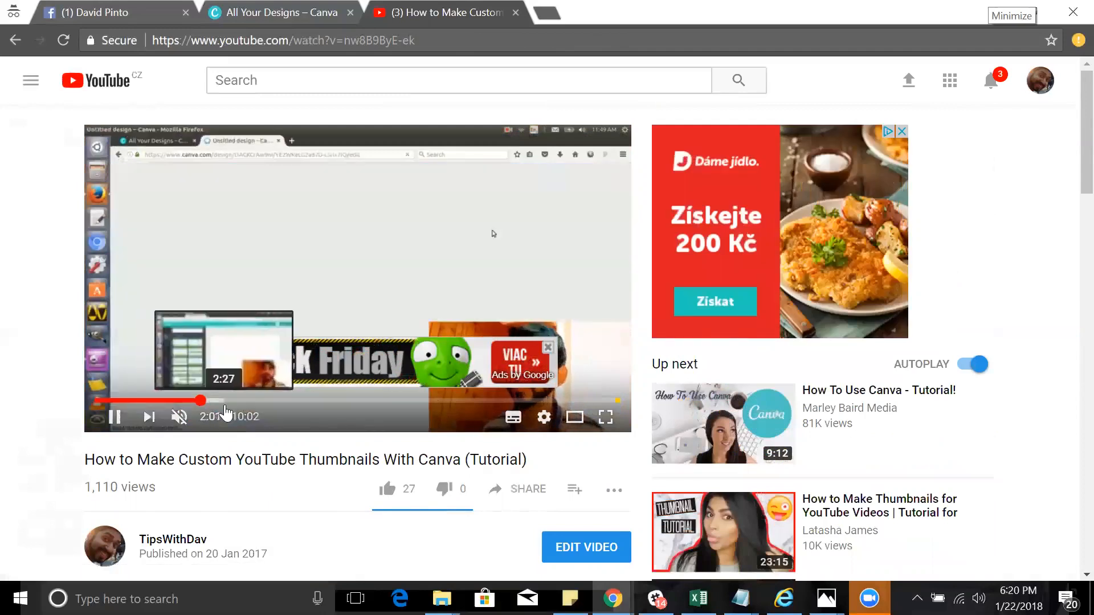
click(548, 348)
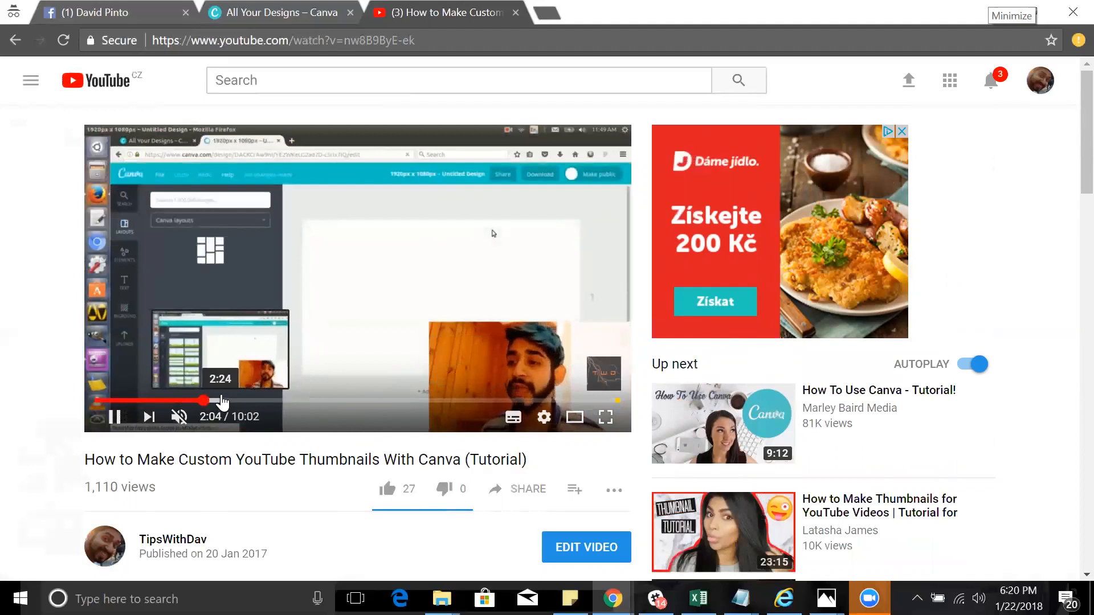
click(368, 250)
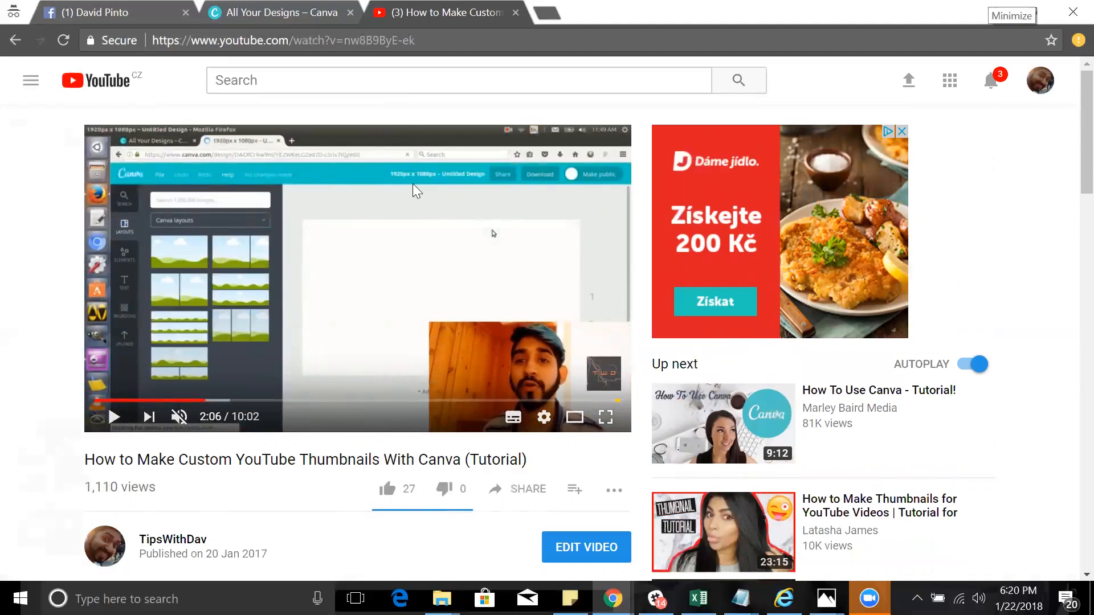
Step: Switch back to Canva and show the full list of design types for a new design
click(217, 17)
click(977, 188)
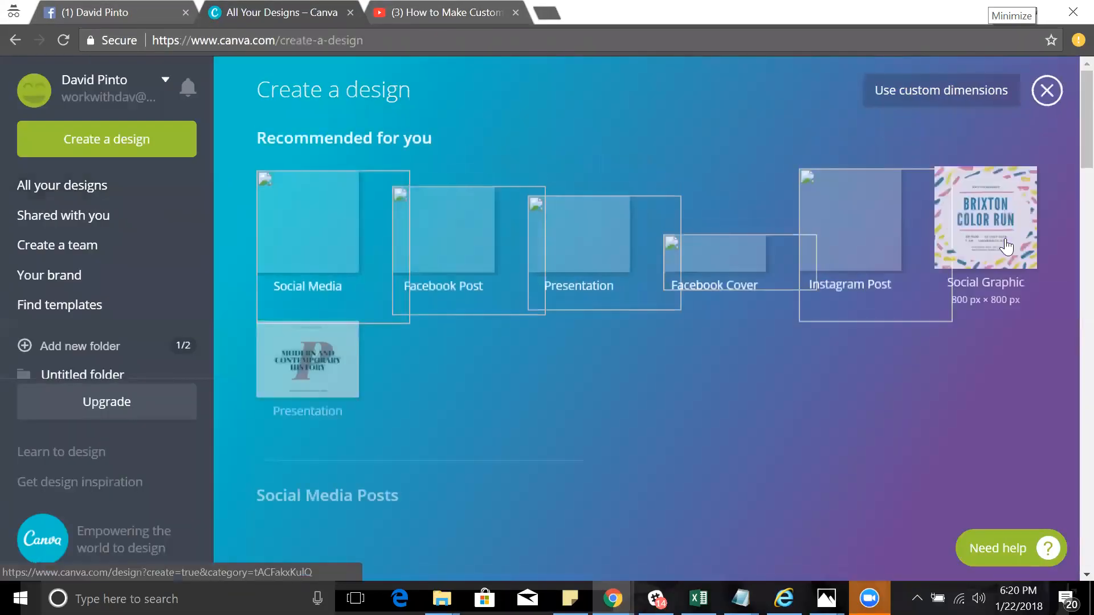
click(938, 93)
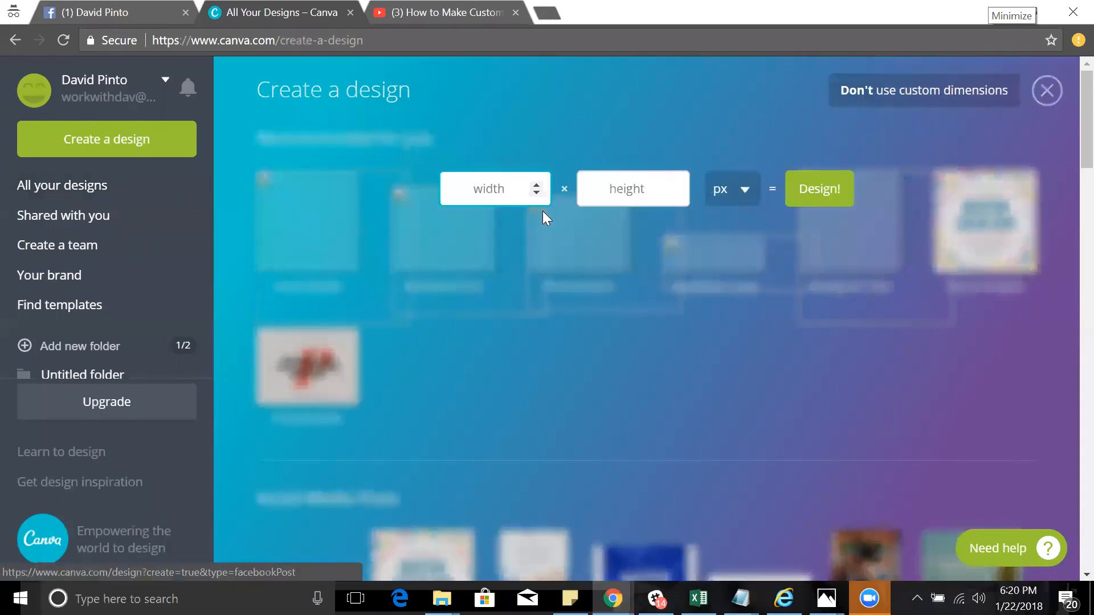
key(ctrl+Tab)
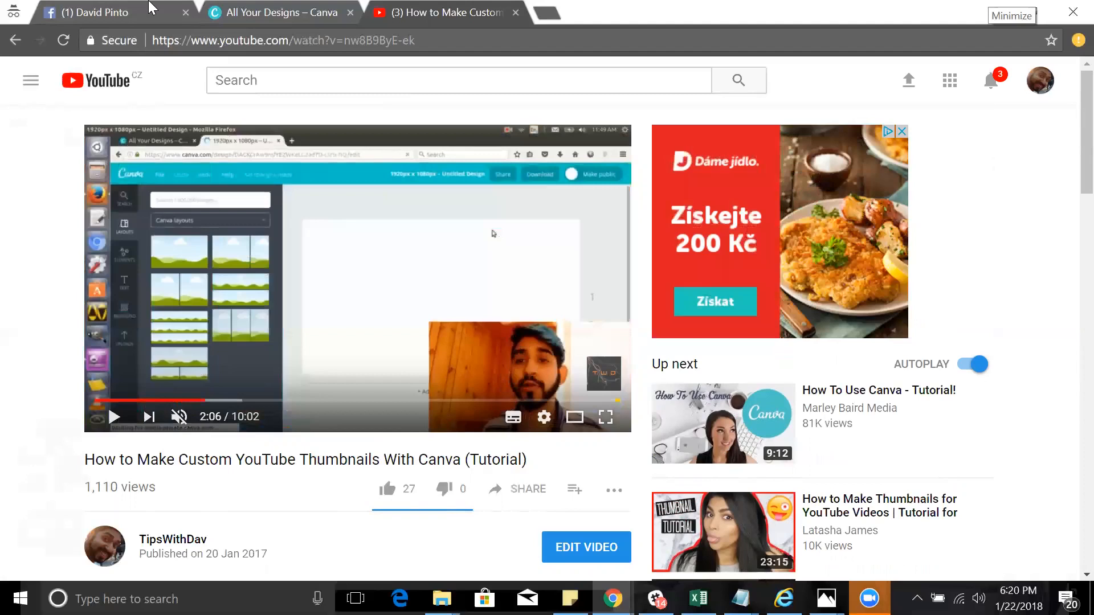
click(136, 10)
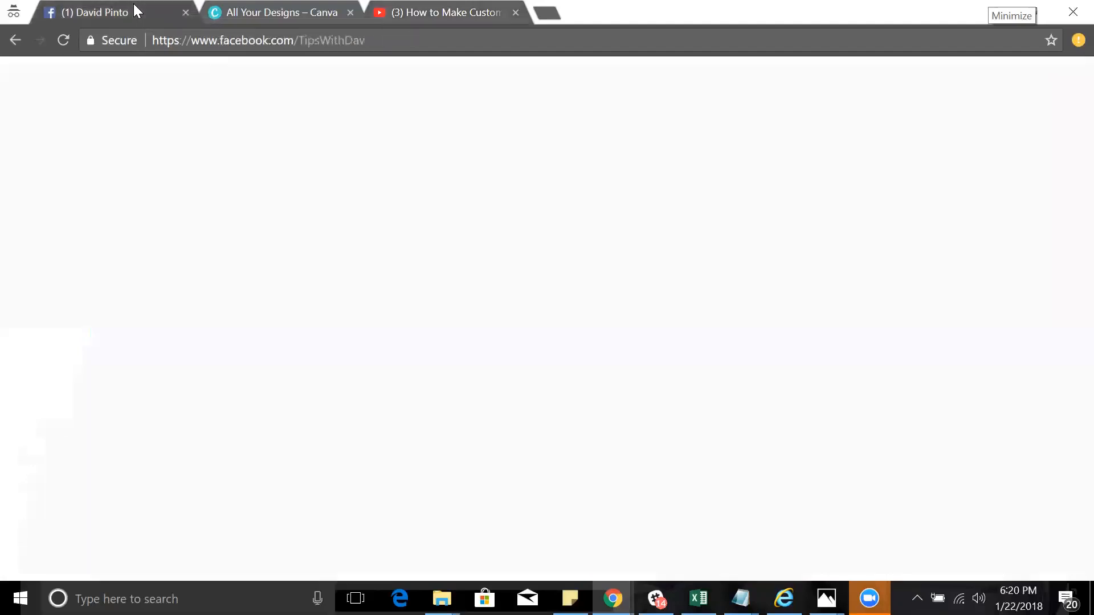
click(217, 7)
text(1920)
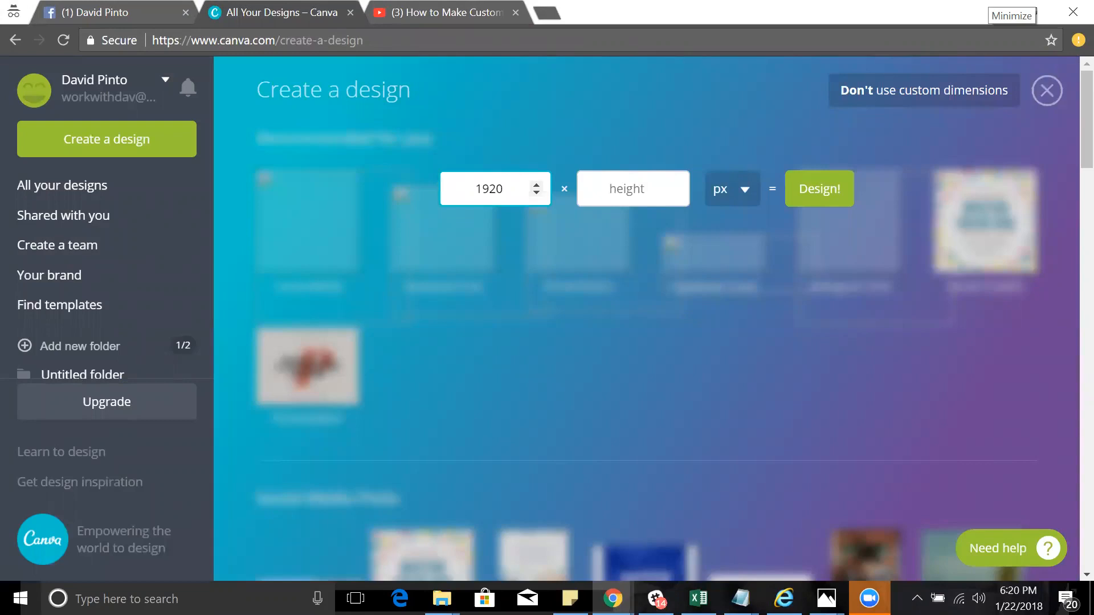
key(Tab)
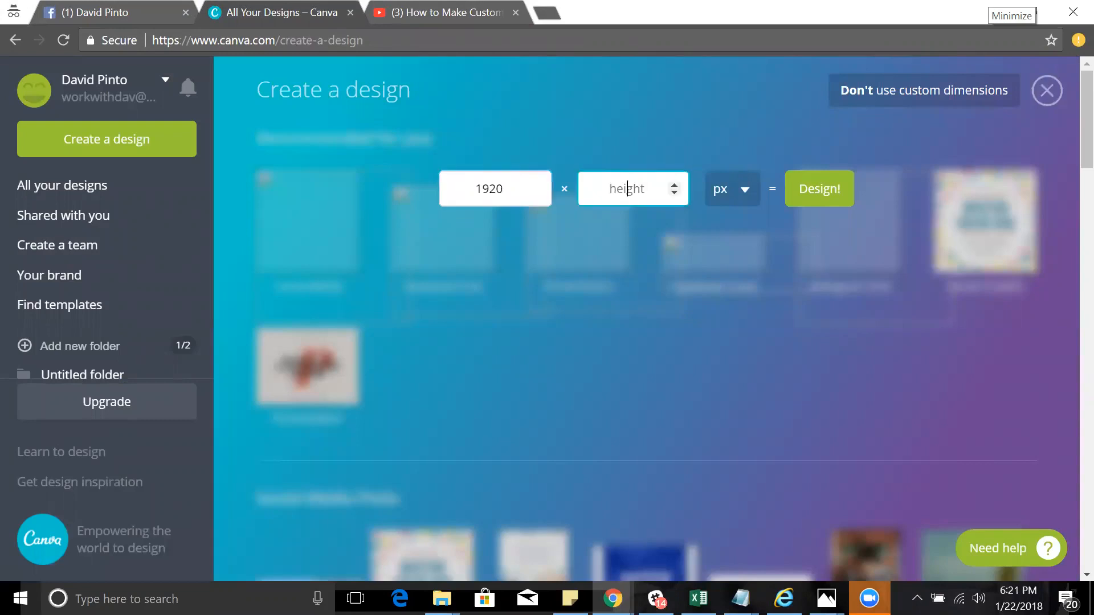
text(1080)
click(1043, 90)
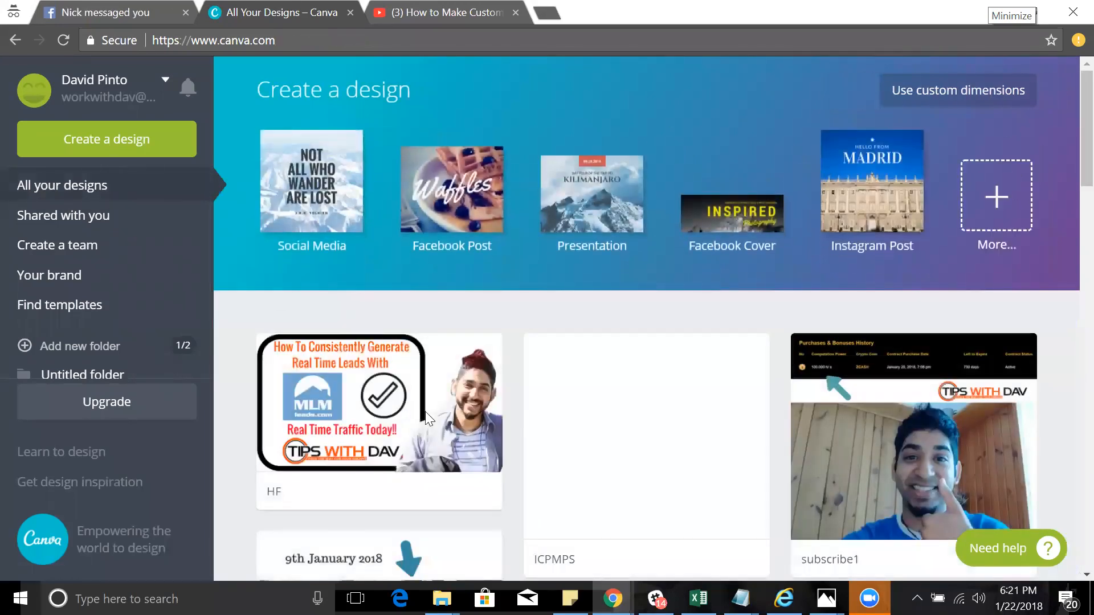
Step: Open the saved thumbnail designs HF and insta from the list of all designs
click(341, 428)
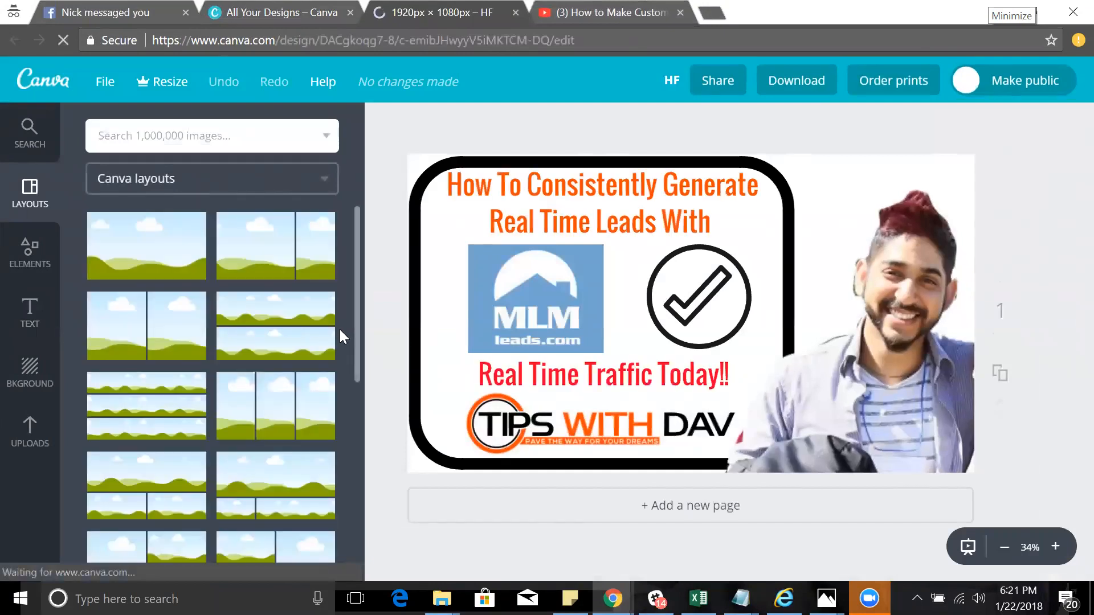
click(212, 16)
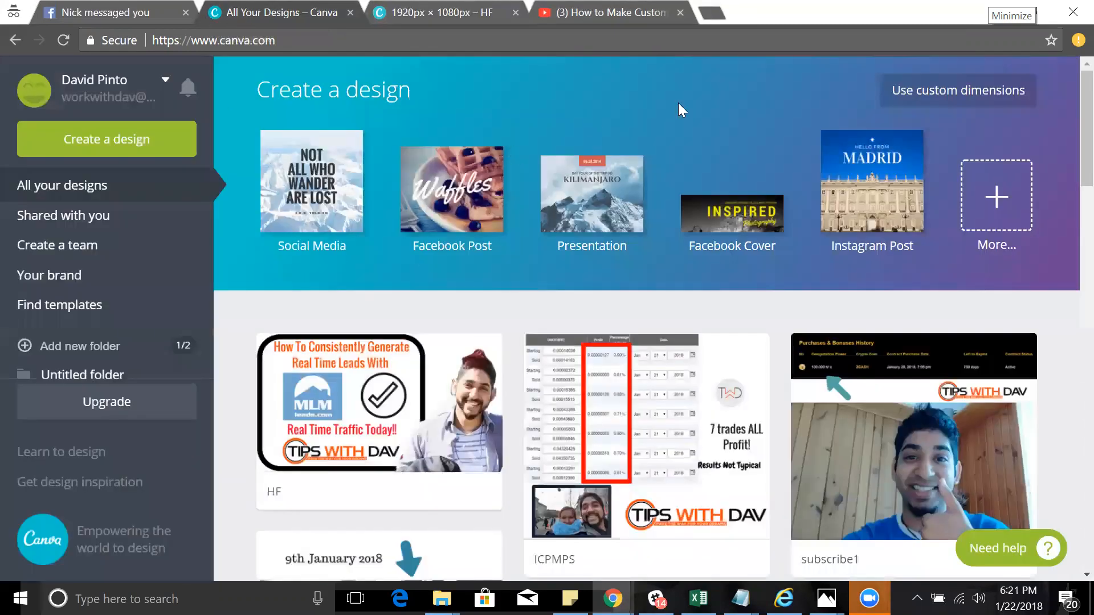
scroll(911, 268, down, 7)
scroll(908, 261, down, 15)
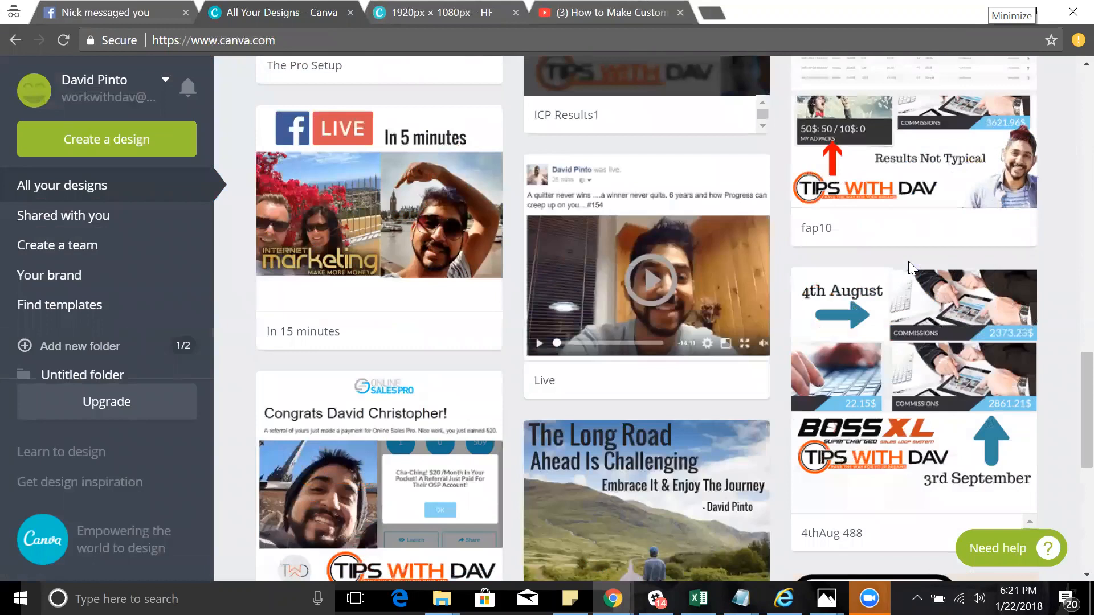
scroll(908, 261, down, 8)
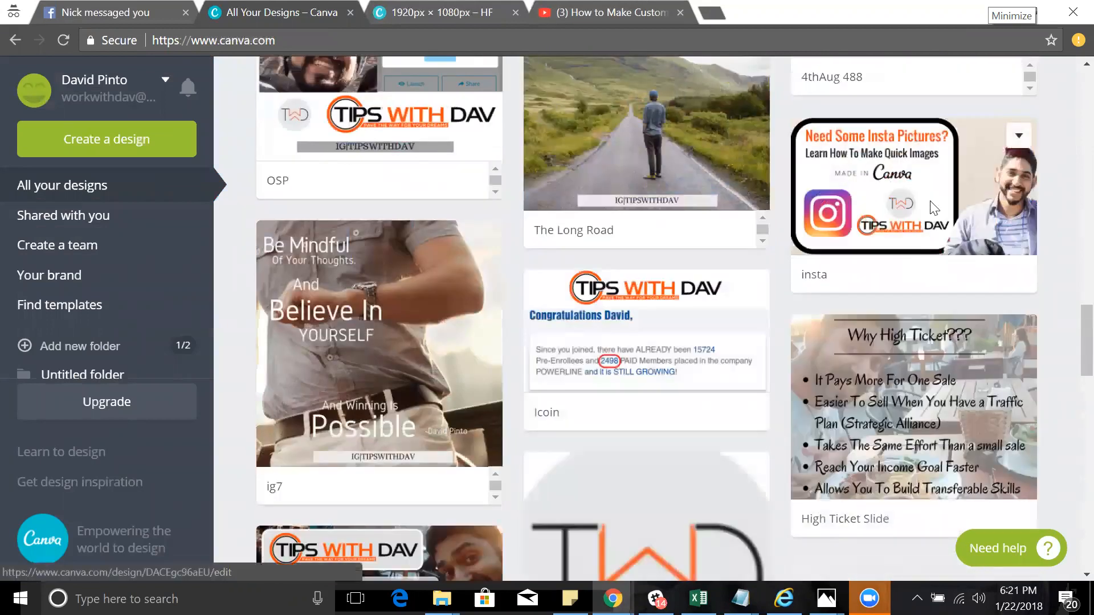
click(933, 208)
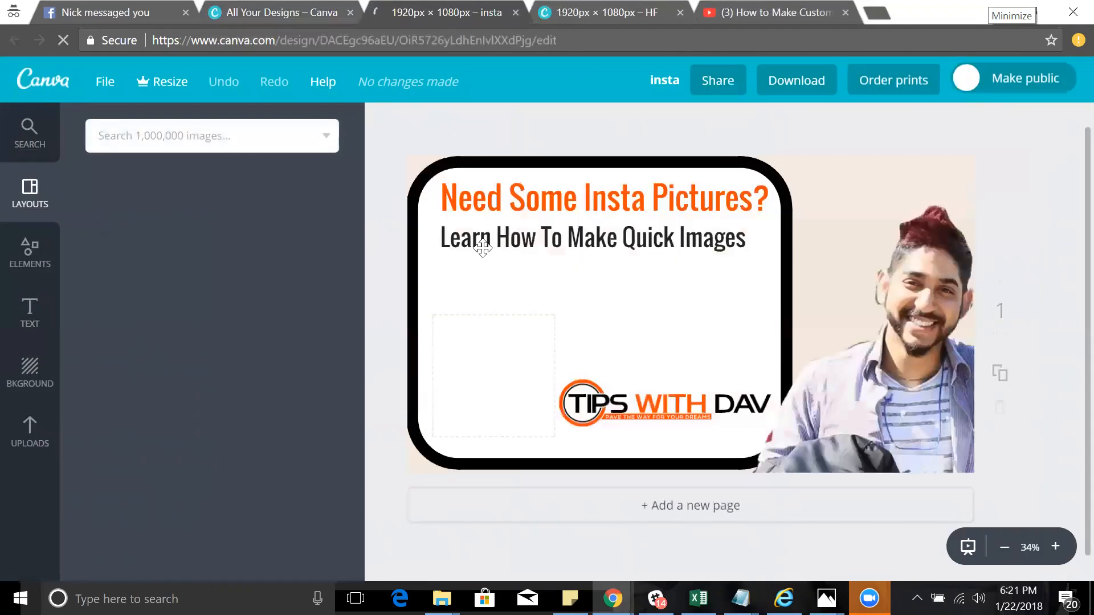
Step: Select the heading, the portrait photo and the black frame of the insta design one by one to inspect how it is built
click(604, 226)
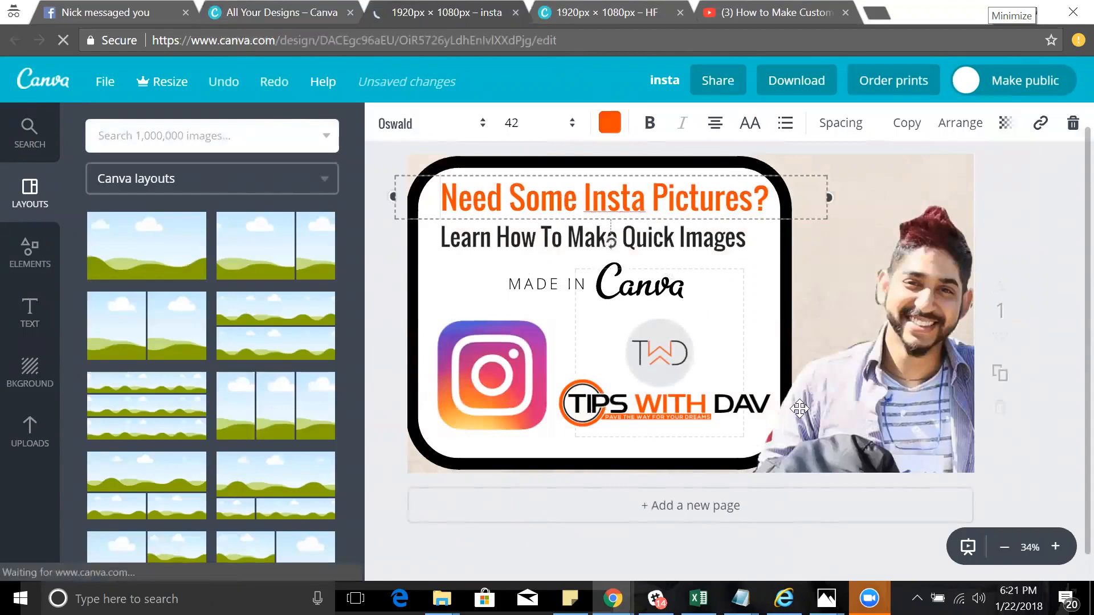
click(845, 286)
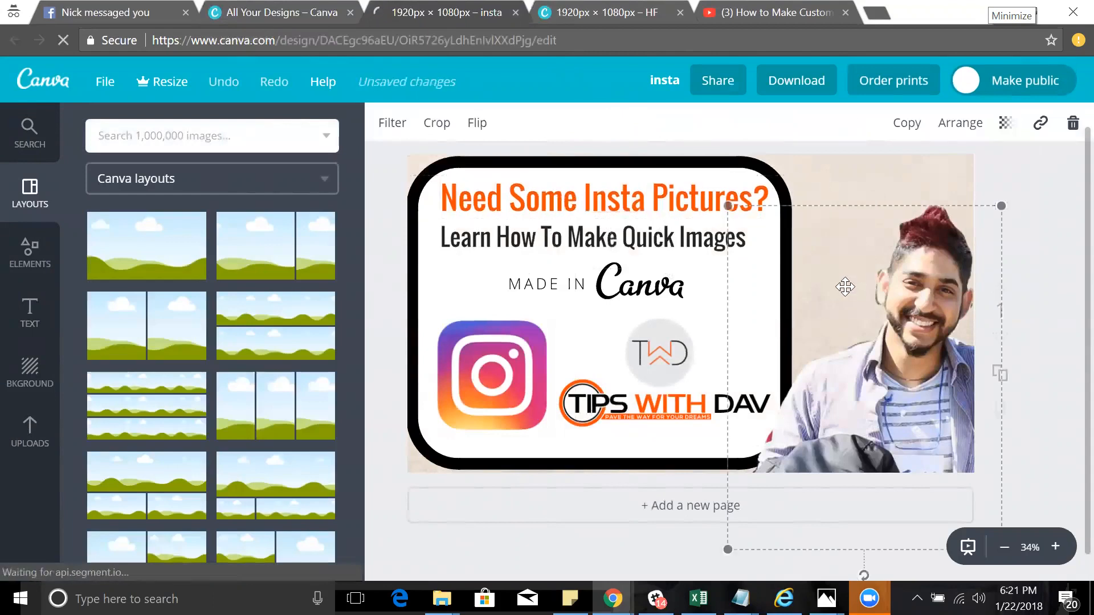
click(1036, 180)
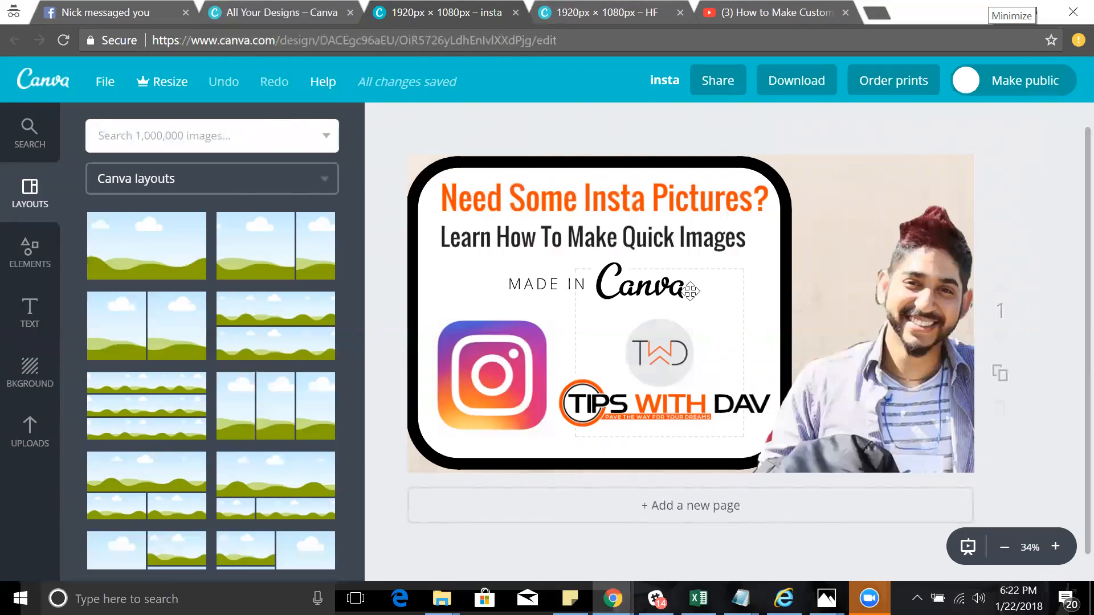
click(721, 165)
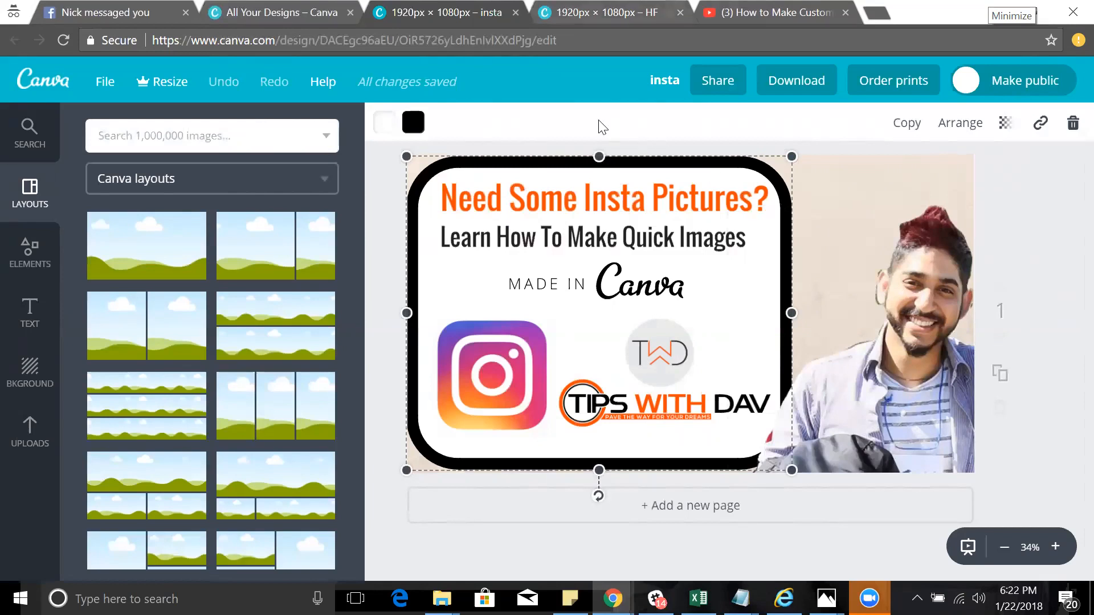
Step: Switch to YouTube, review the thumbnails among the TipsWithDav channel's uploads, and return to the insta design in Canva
click(795, 11)
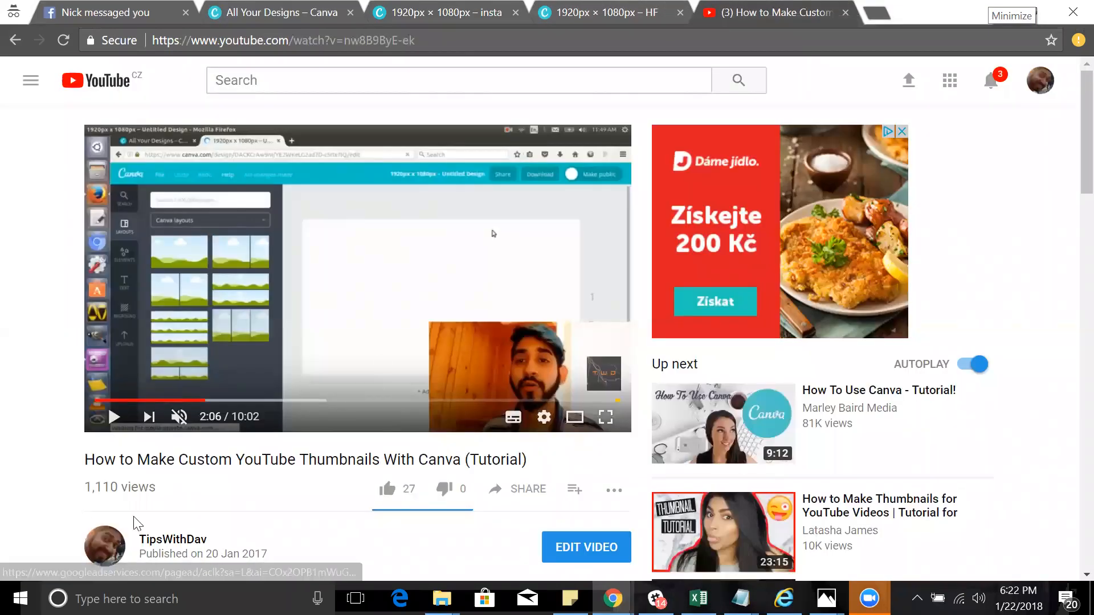
click(189, 543)
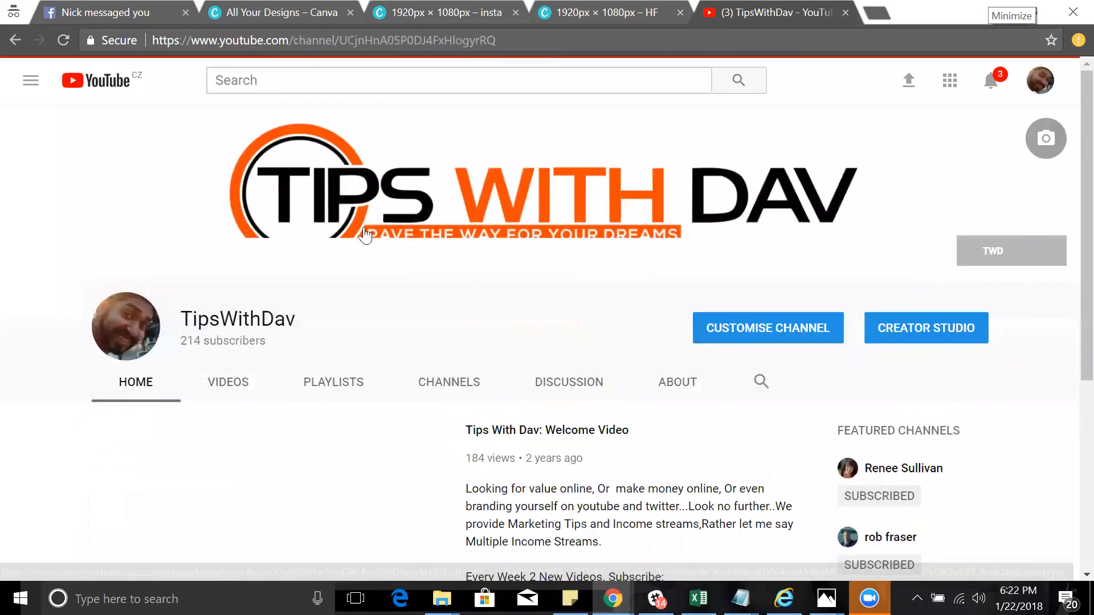
click(217, 382)
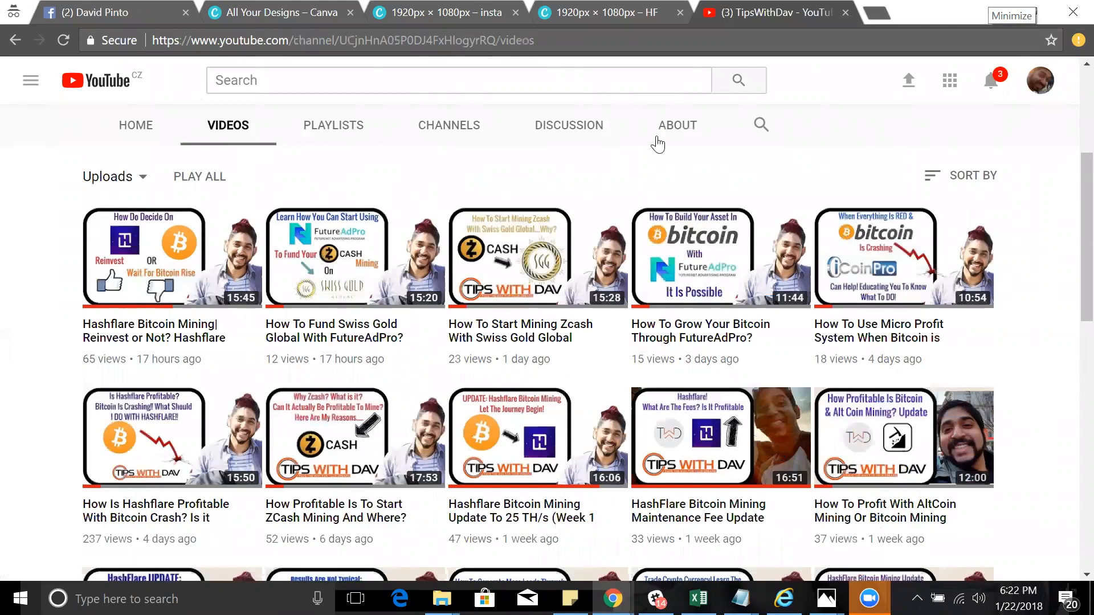
key(ctrl+shift+Tab)
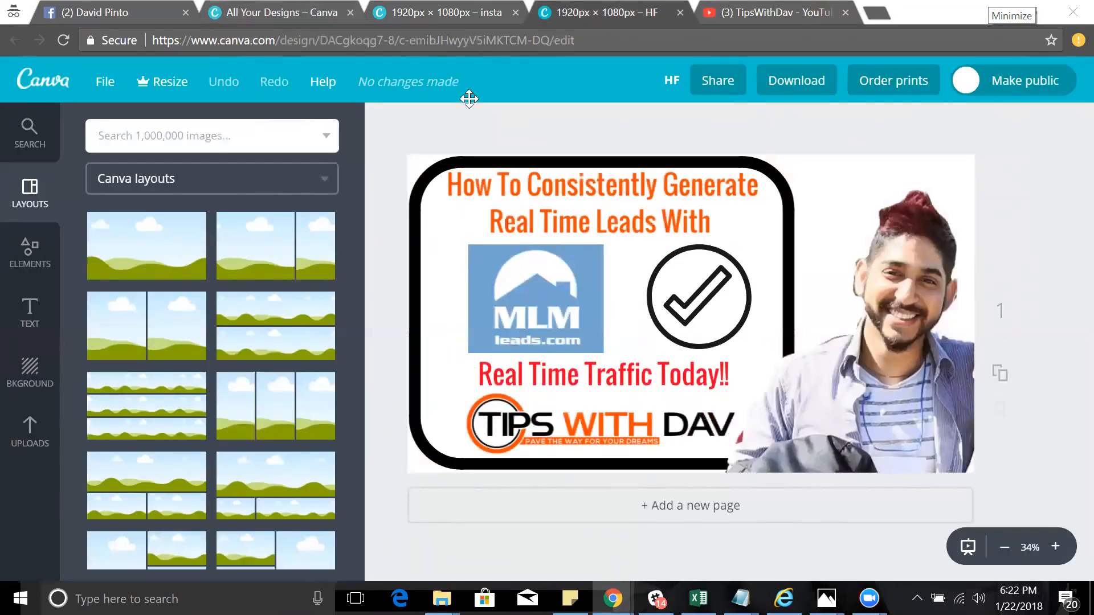
key(ctrl+shift+Tab)
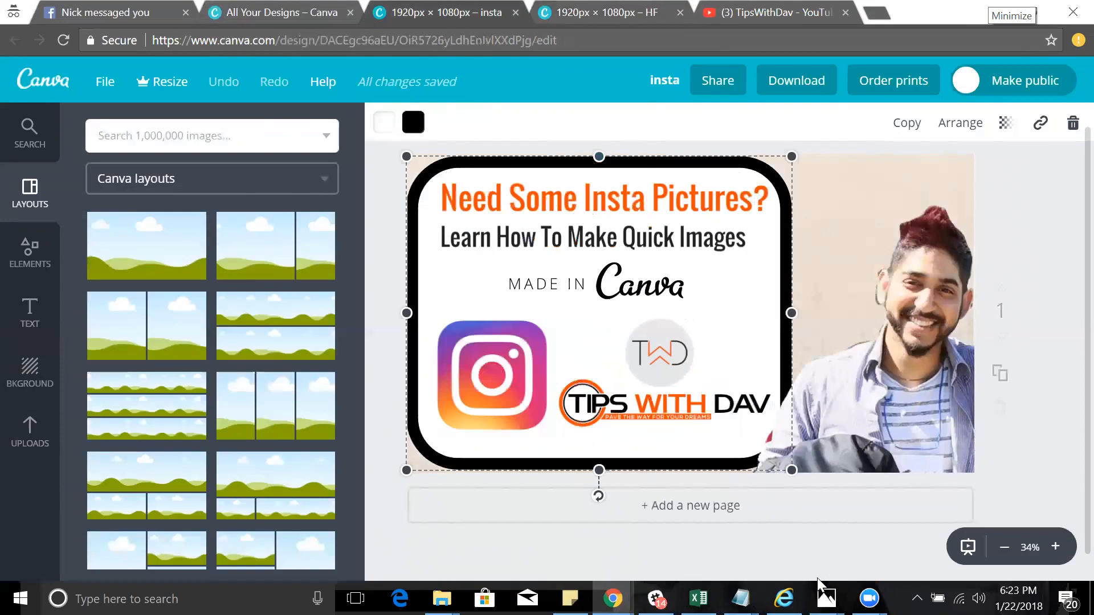
Step: Switch to Photos to view the finished thumbnails HF (18).png and HF (19).png, closing each one after viewing
mouse_move(827, 598)
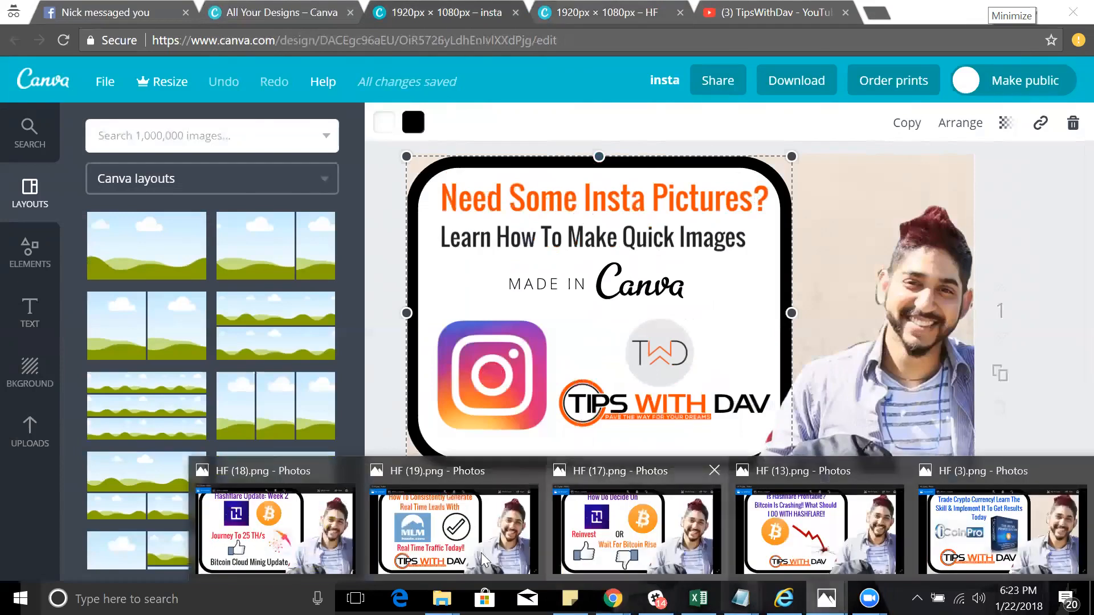
click(264, 532)
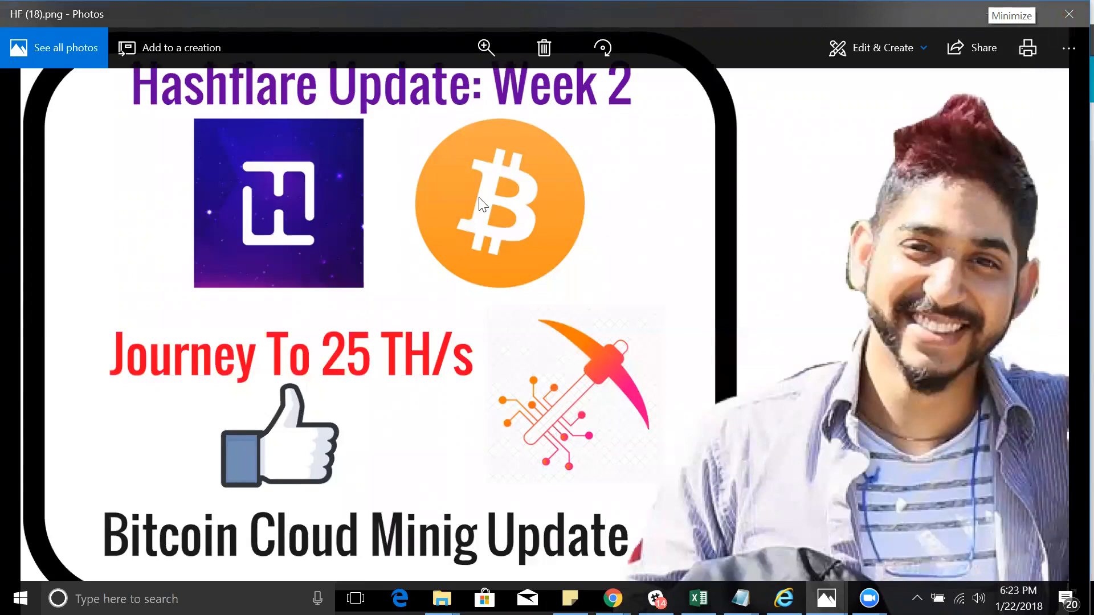
click(1068, 23)
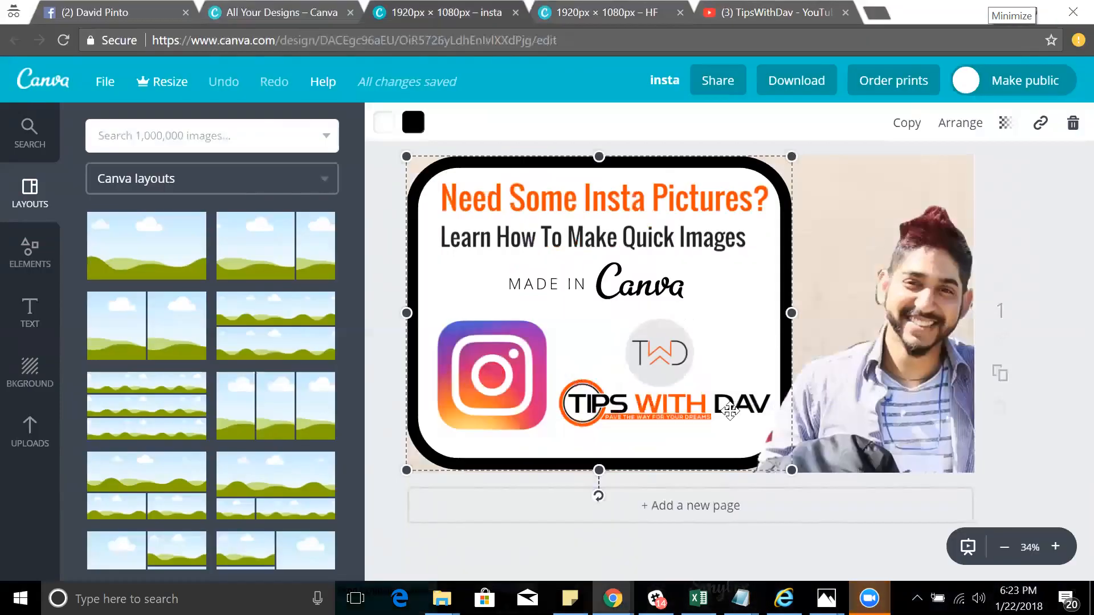
mouse_move(826, 599)
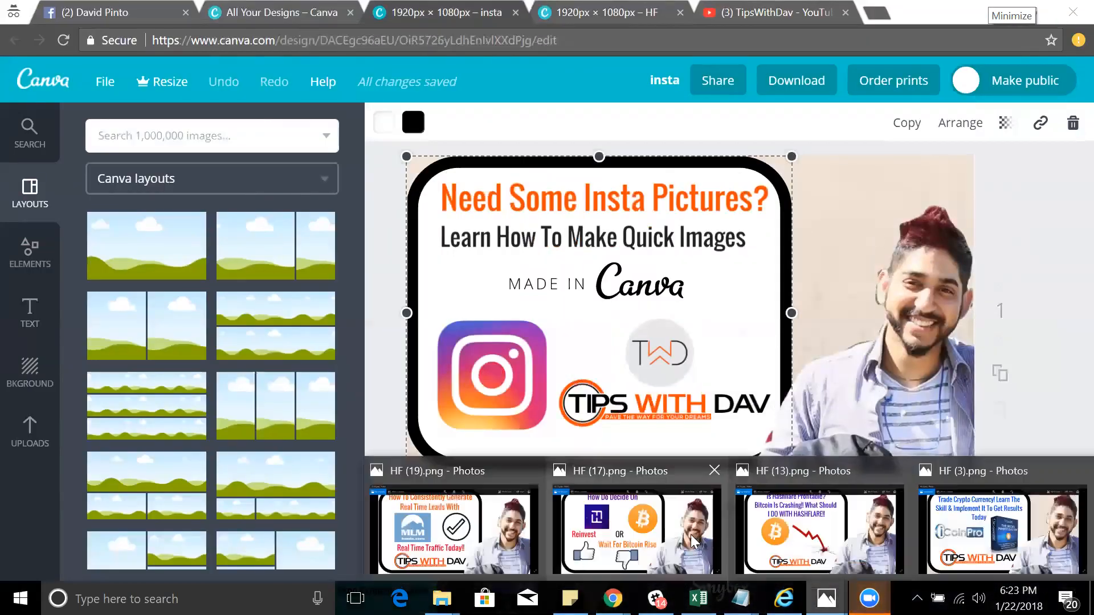
click(535, 521)
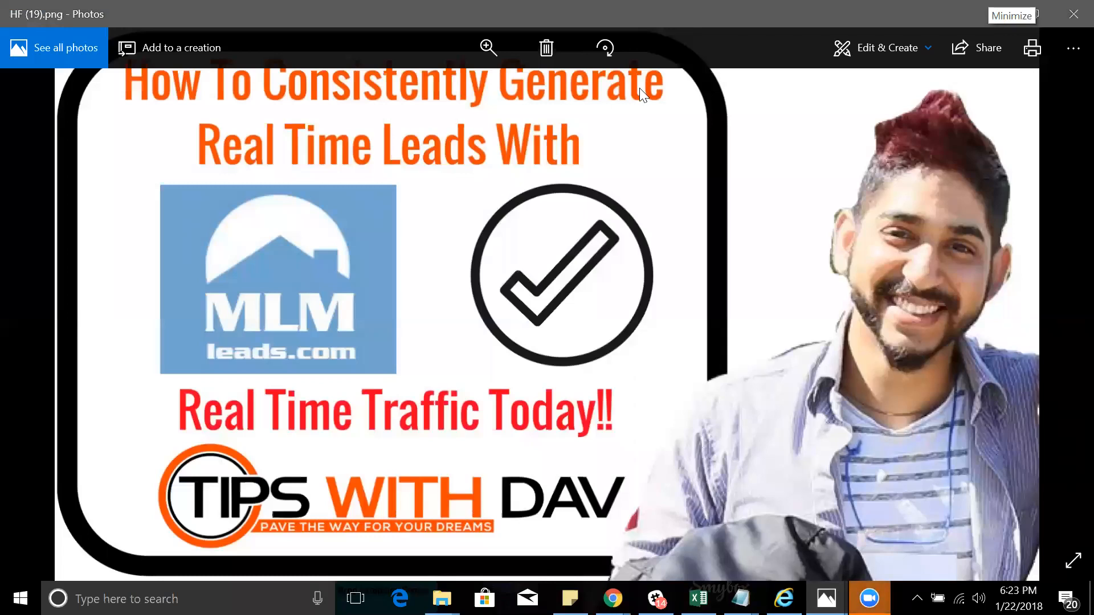
click(1072, 15)
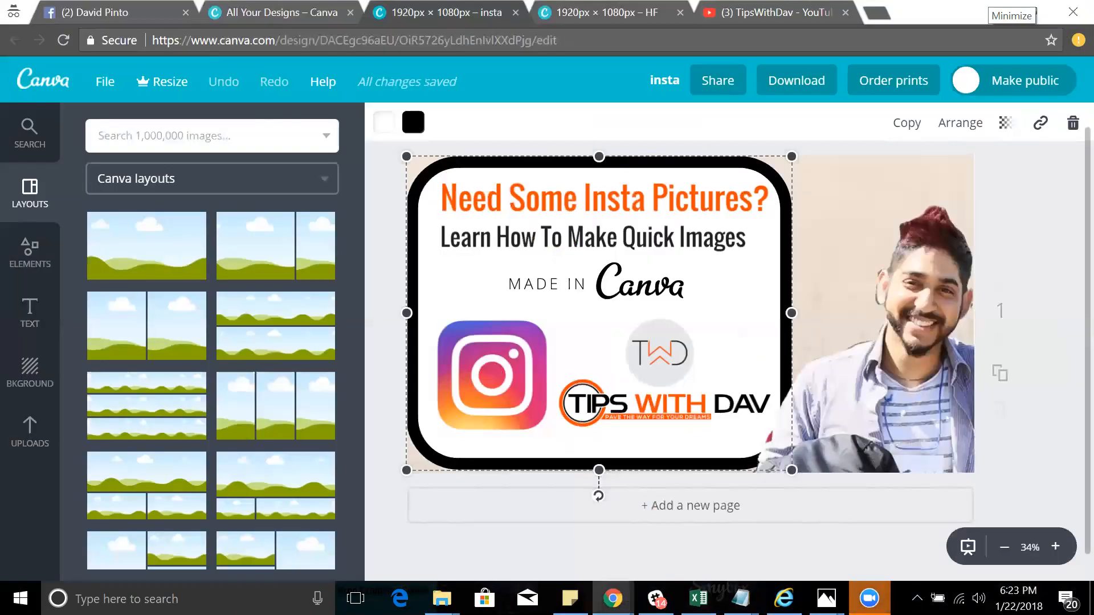
Step: View the thumbnails HF (17).png, HF (13).png and HF (3).png in Photos, closing each one and returning to the insta design
mouse_move(826, 598)
click(633, 527)
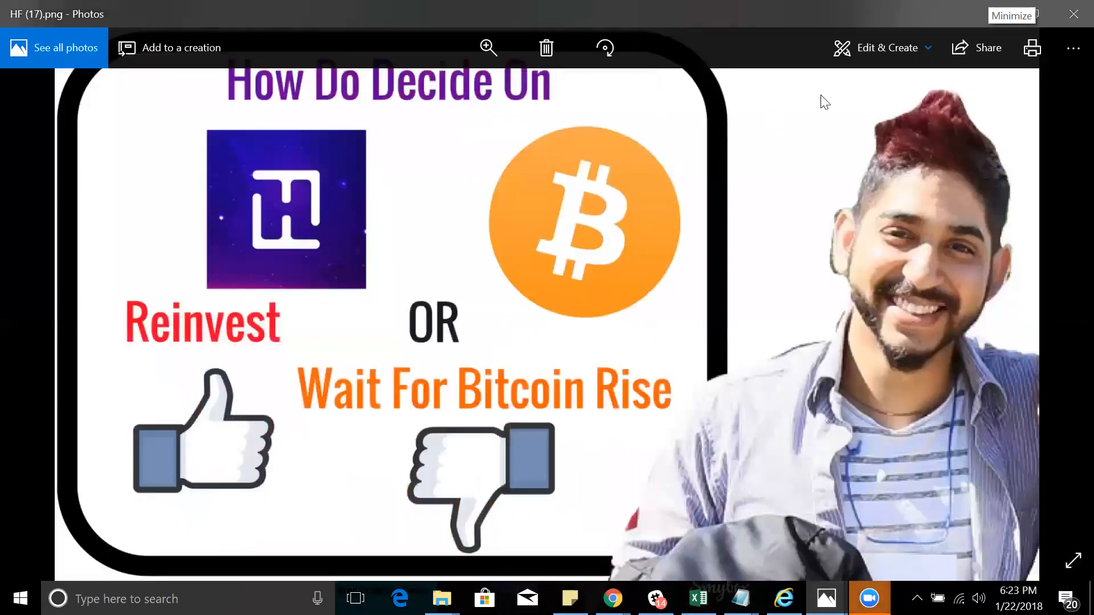
click(1073, 15)
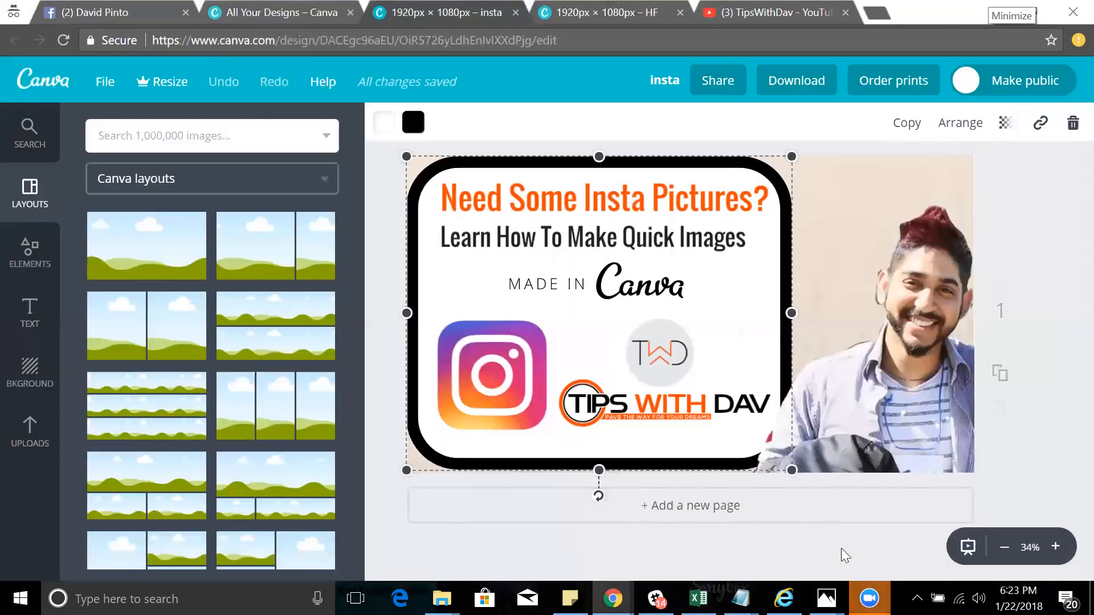
mouse_move(826, 598)
click(812, 530)
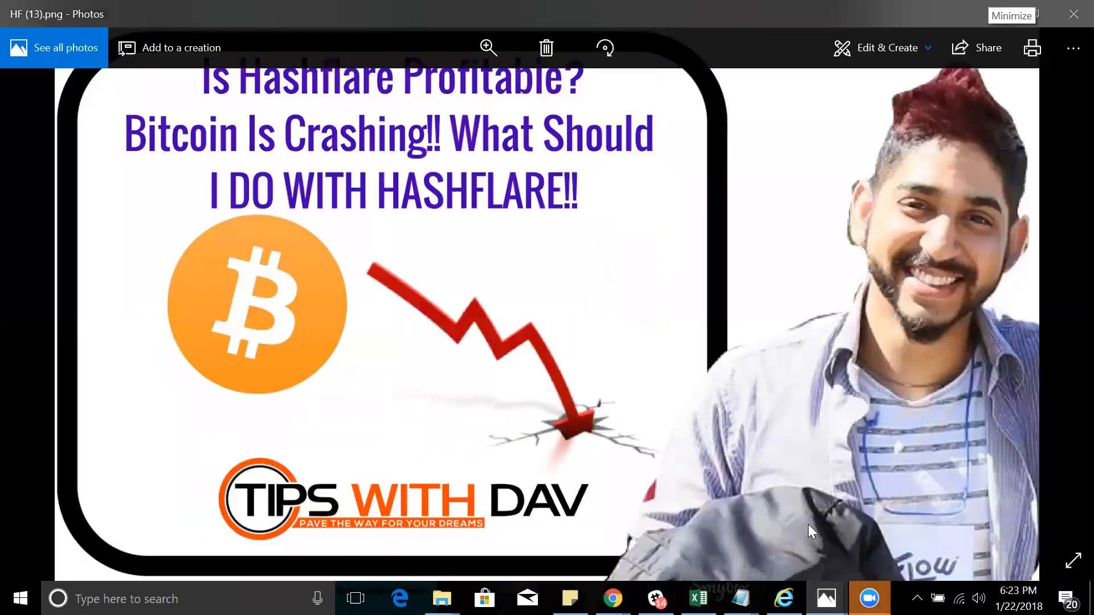
click(1073, 14)
click(839, 592)
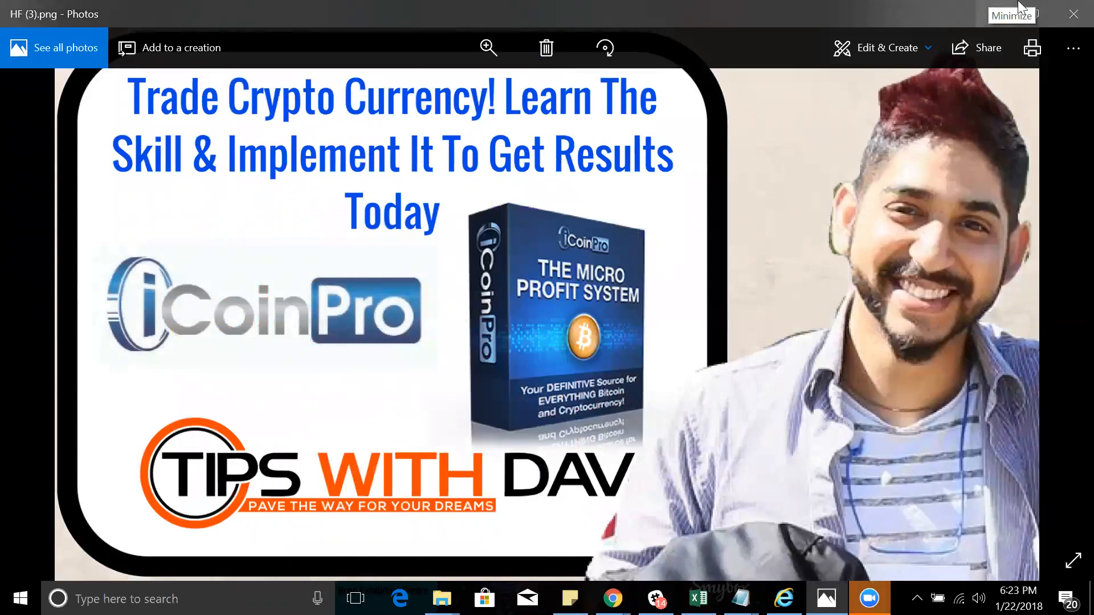
click(1071, 16)
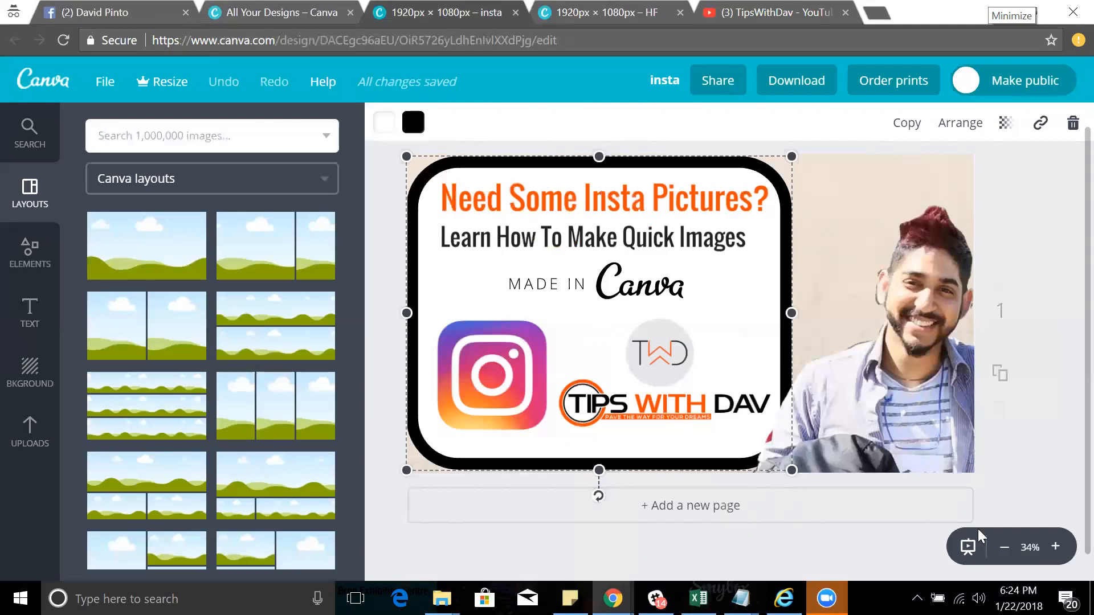
Step: Delete the portrait photo and the black rounded frame from the insta design
click(929, 442)
key(Delete)
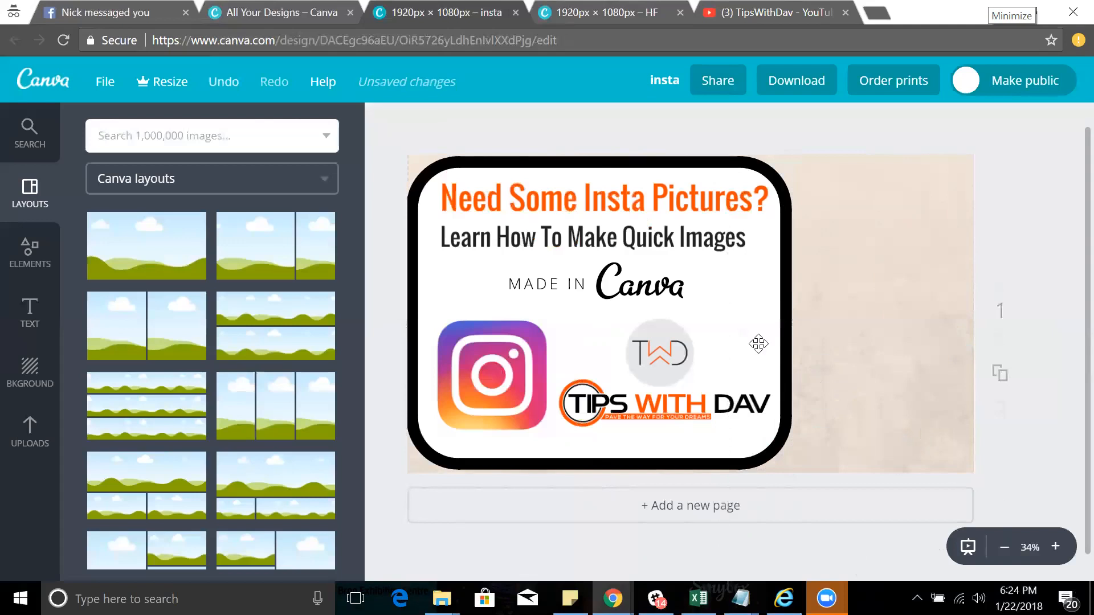
click(759, 350)
key(Delete)
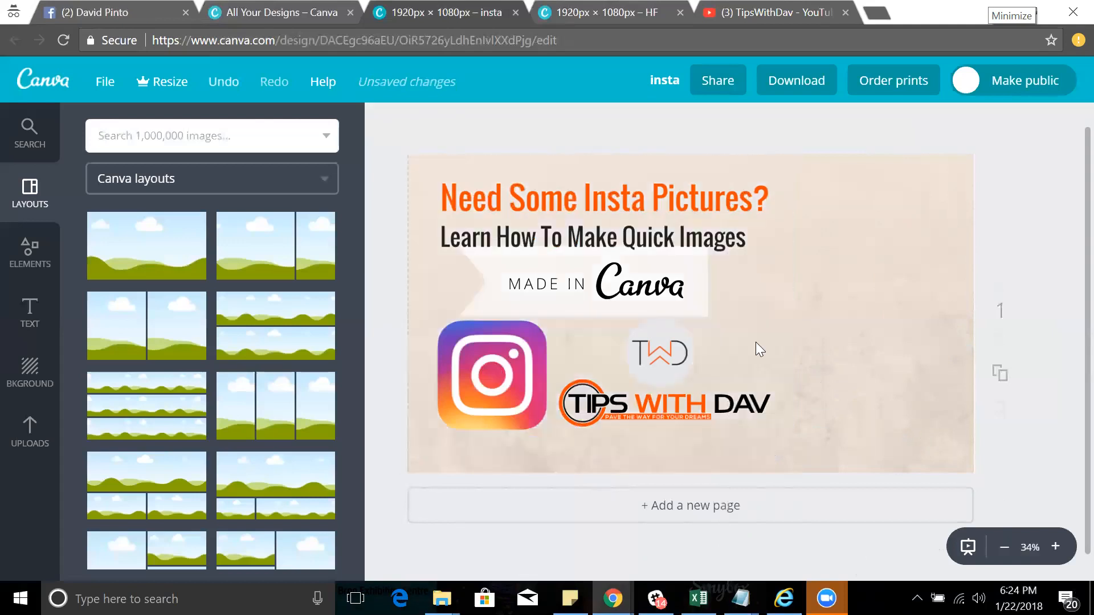
Step: Enlarge the Tips With Dav logo along the design's bottom edge and move the round TWD logo to the design's upper-right corner
drag(677, 414, 716, 438)
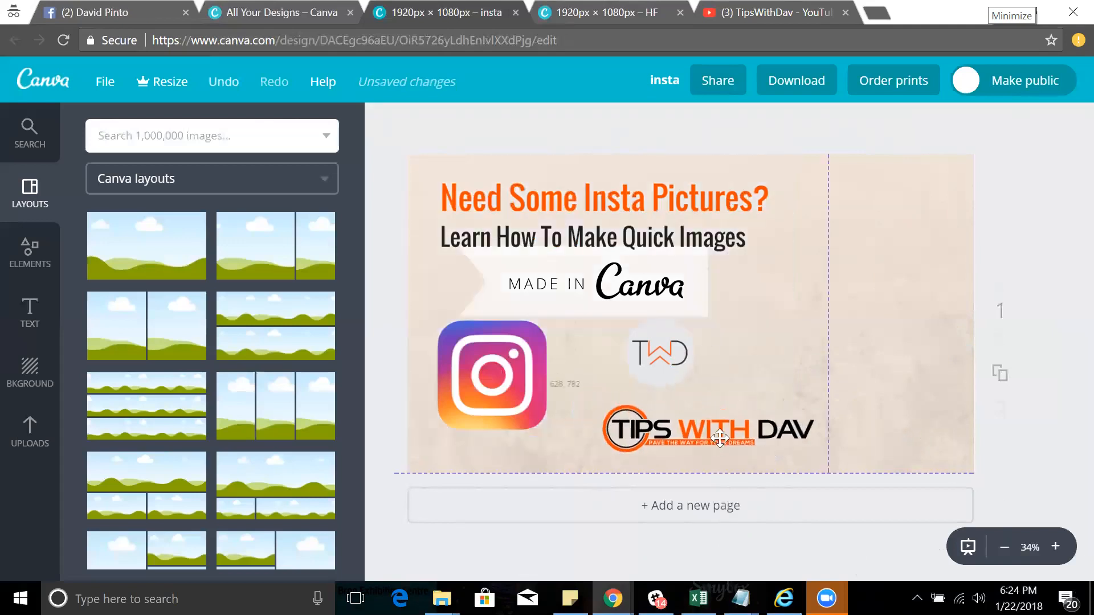
click(716, 438)
drag(825, 383, 1052, 328)
drag(837, 391, 770, 432)
drag(728, 302, 940, 162)
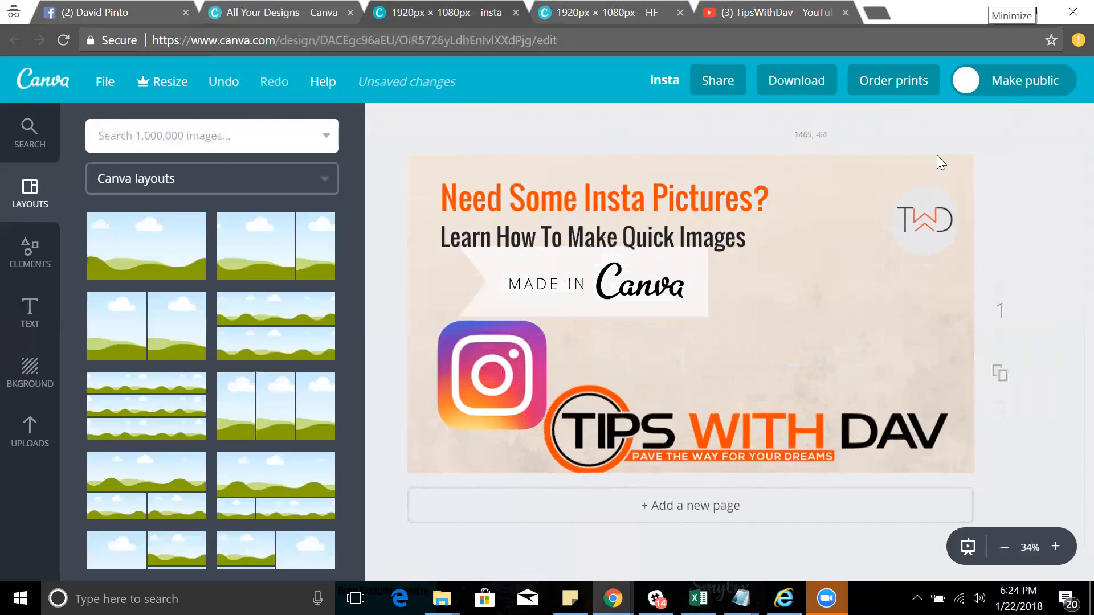
Step: Arrange the Instagram icon and the Made in Canva banner side by side beneath the headings, above the Tips With Dav logo
drag(712, 274, 944, 361)
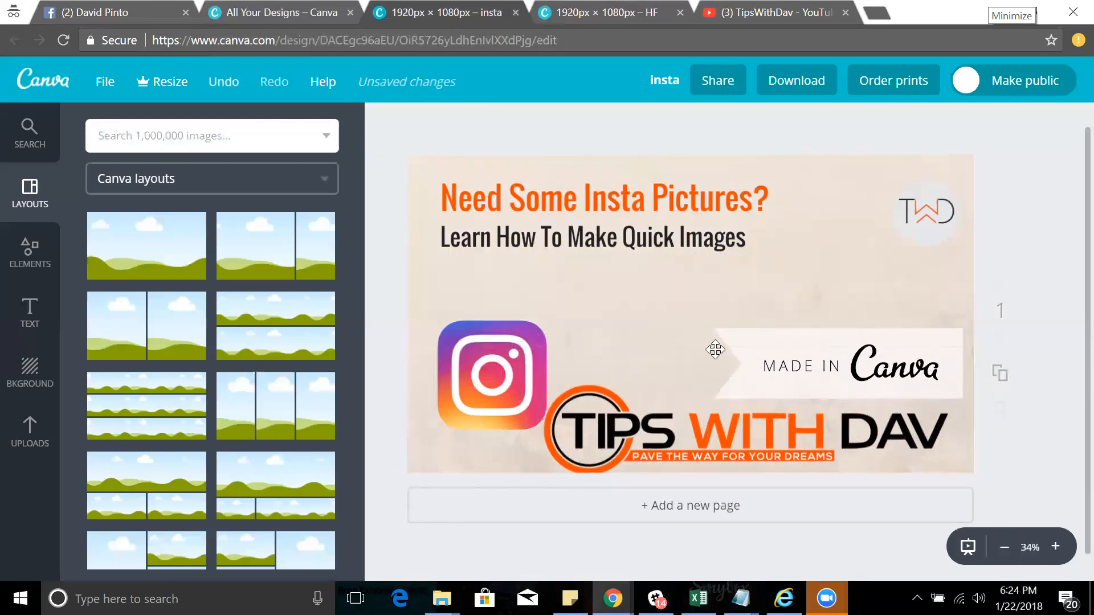
mouse_move(533, 351)
mouse_down()
mouse_move(565, 322)
mouse_move(531, 360)
mouse_up()
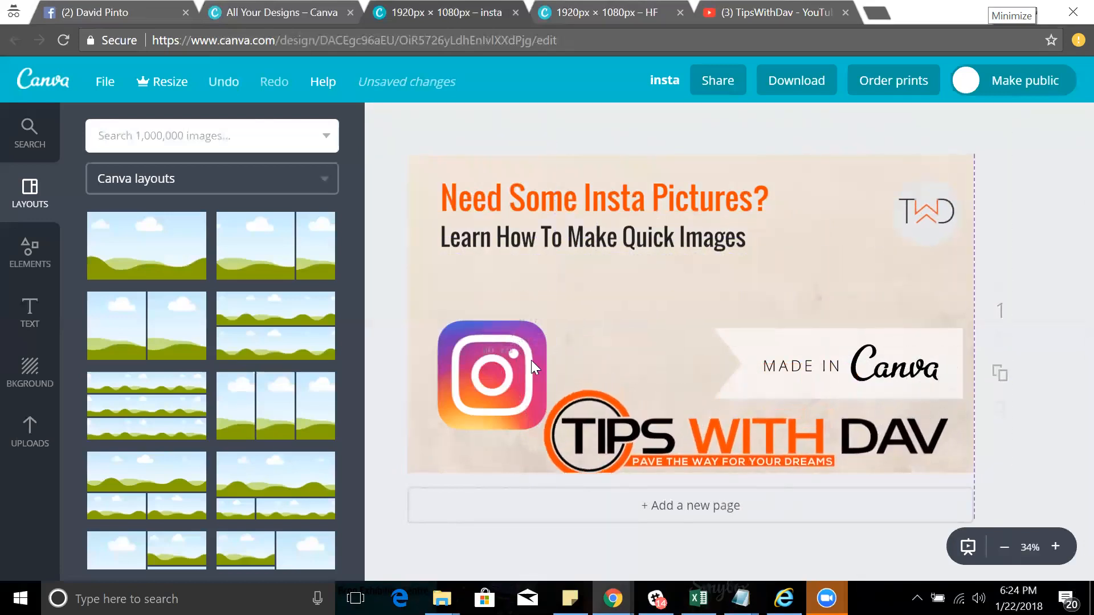
drag(464, 337, 464, 292)
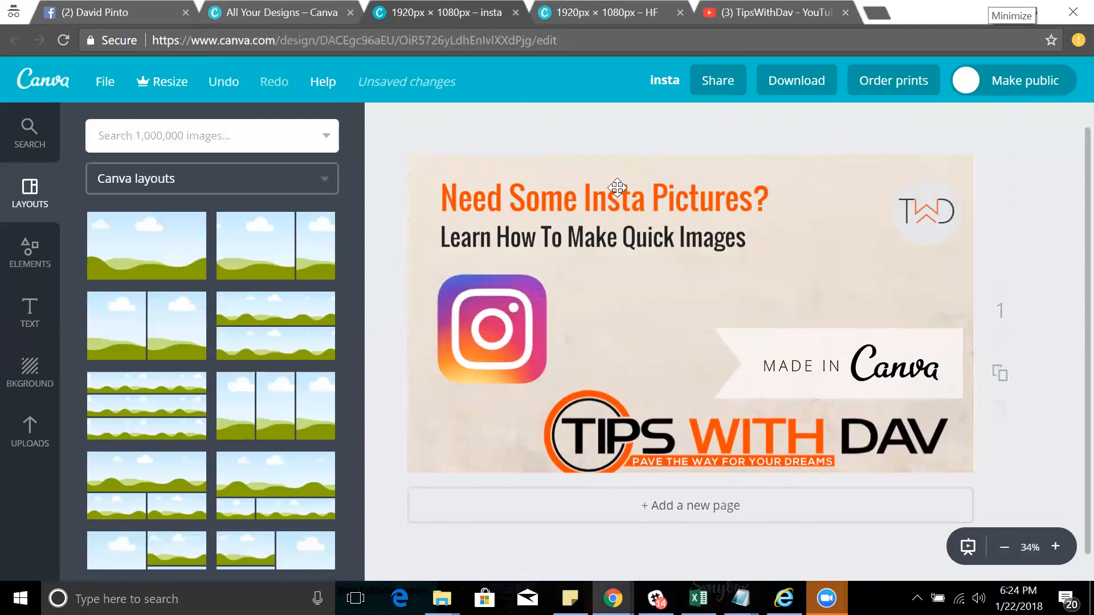
click(674, 243)
drag(844, 380, 837, 328)
drag(786, 439, 824, 385)
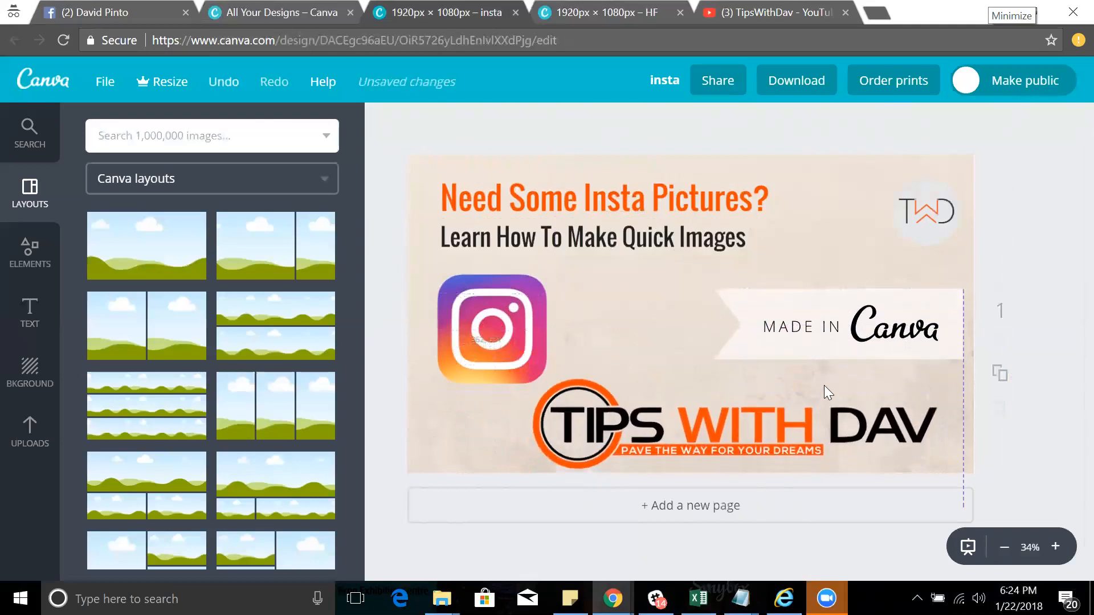
drag(473, 297, 494, 288)
drag(678, 431, 733, 438)
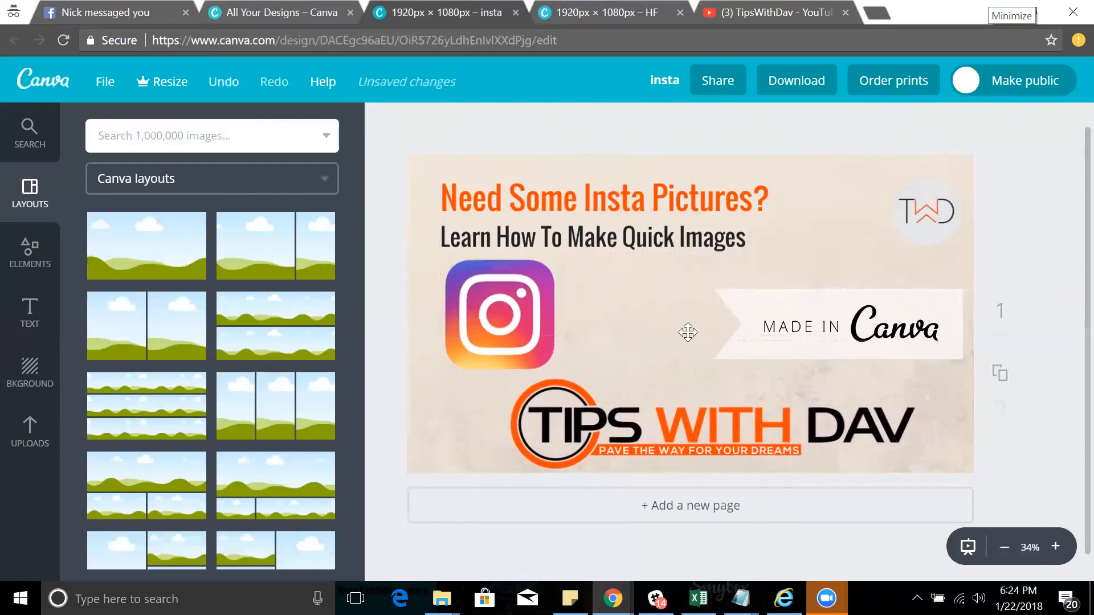
Step: Set the Need Some Insta Pictures? headline to size 56 on one line across the design's top, with the subtitle placed below it
drag(650, 194, 855, 233)
drag(695, 192, 630, 201)
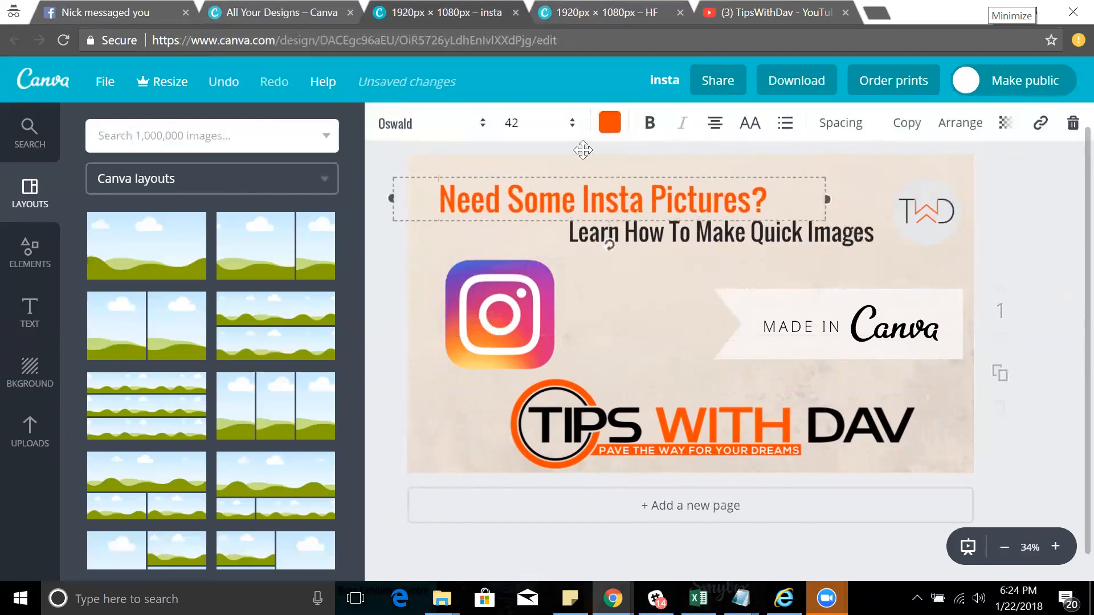
click(556, 122)
click(517, 377)
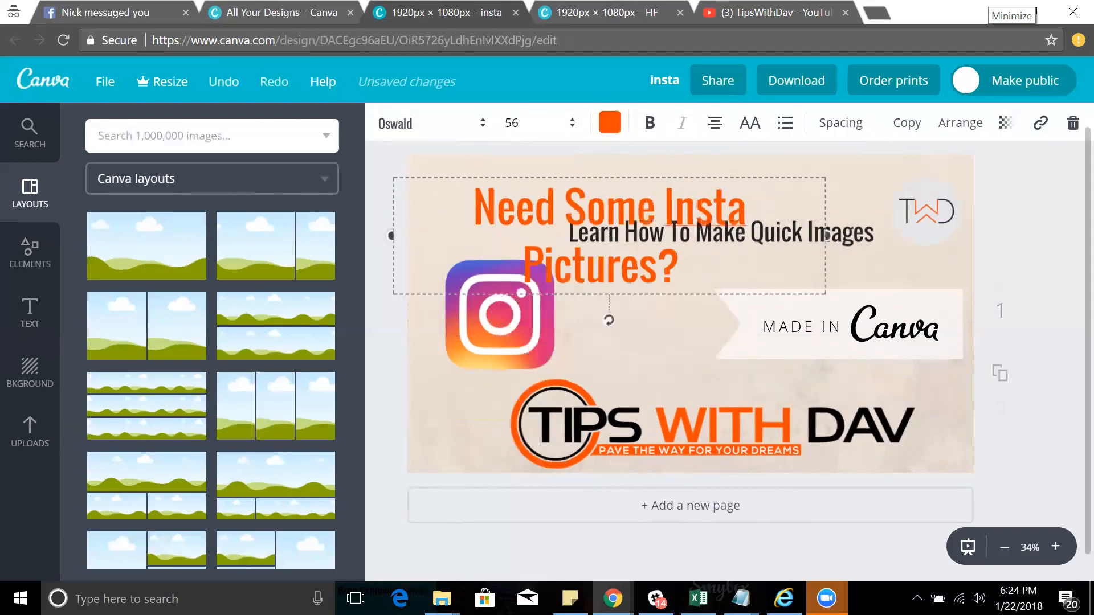
drag(370, 229, 344, 223)
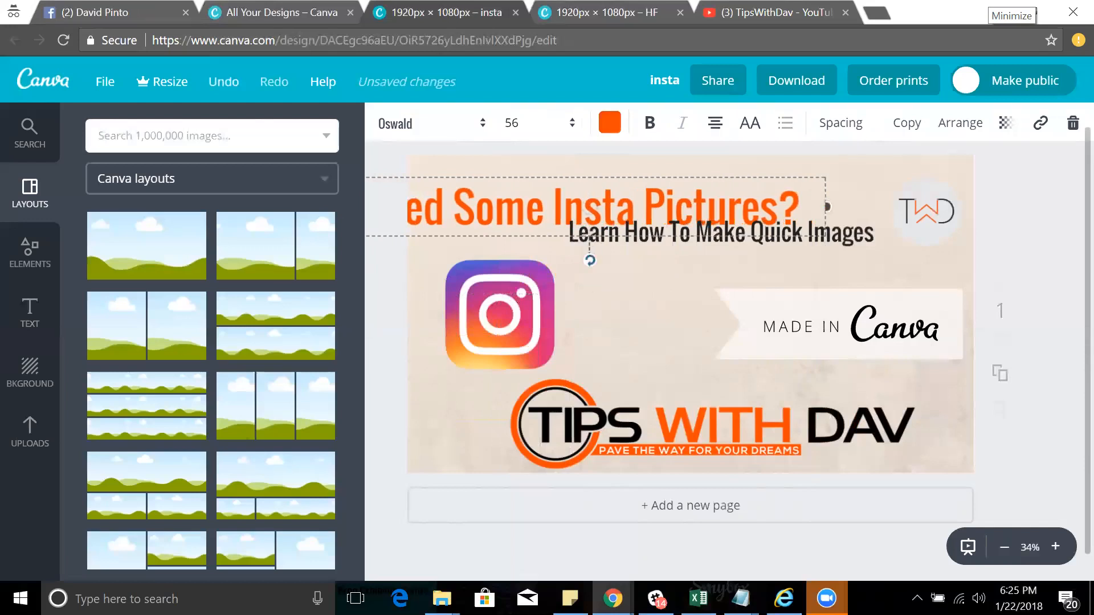
drag(585, 241, 641, 221)
drag(709, 240, 690, 240)
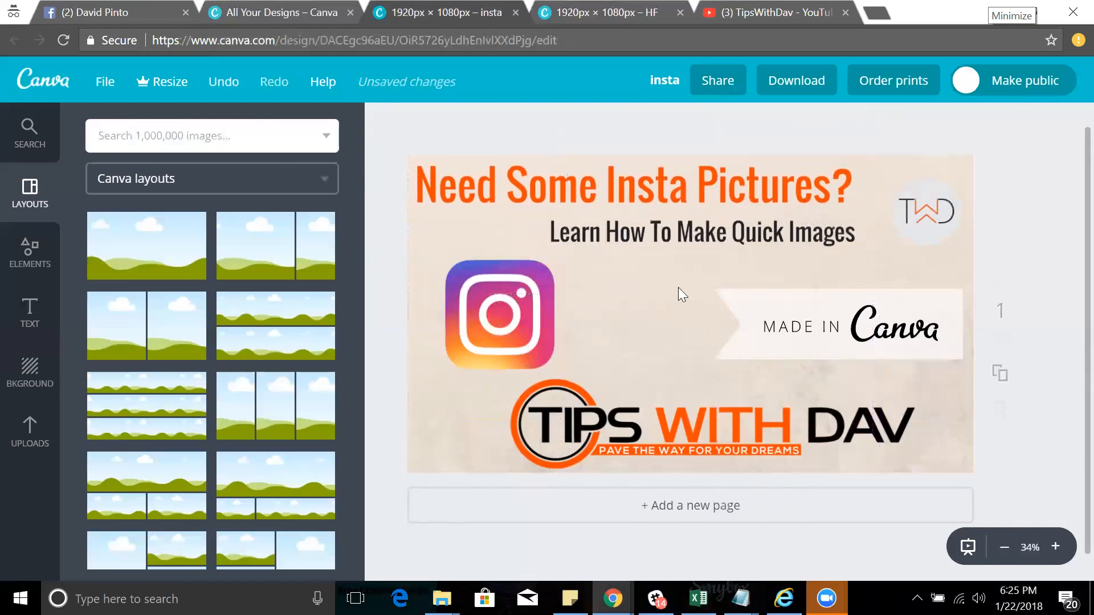
Step: Enlarge the Made in Canva banner to about 1164 × 331, and slightly enlarge and reposition the round TWD logo in the upper-right corner
click(749, 319)
drag(715, 291, 626, 282)
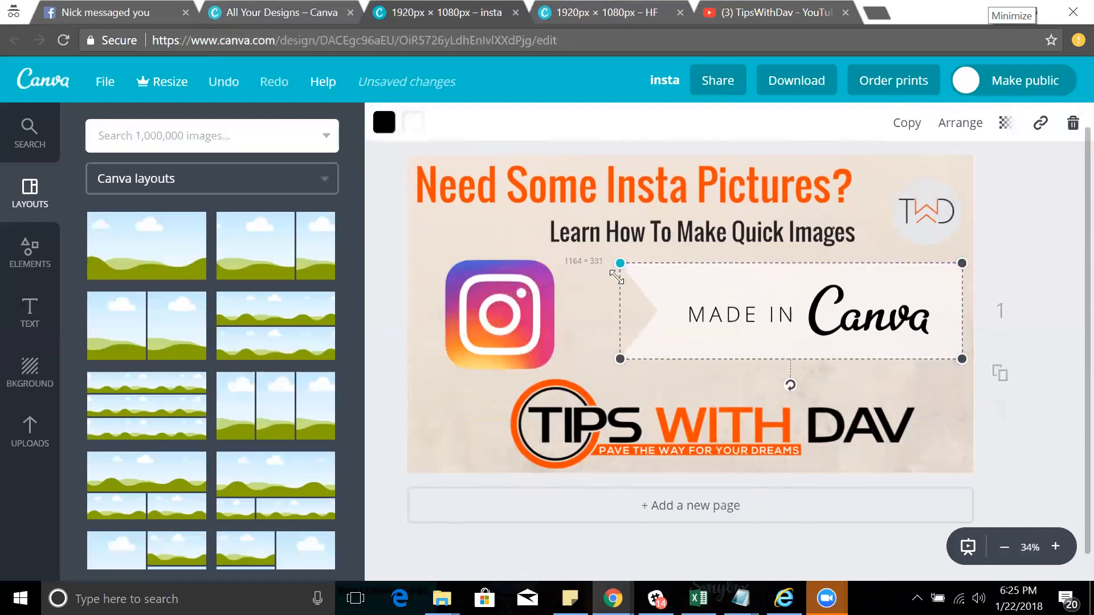
click(937, 191)
drag(1009, 295, 1030, 315)
drag(923, 217, 906, 199)
click(1059, 233)
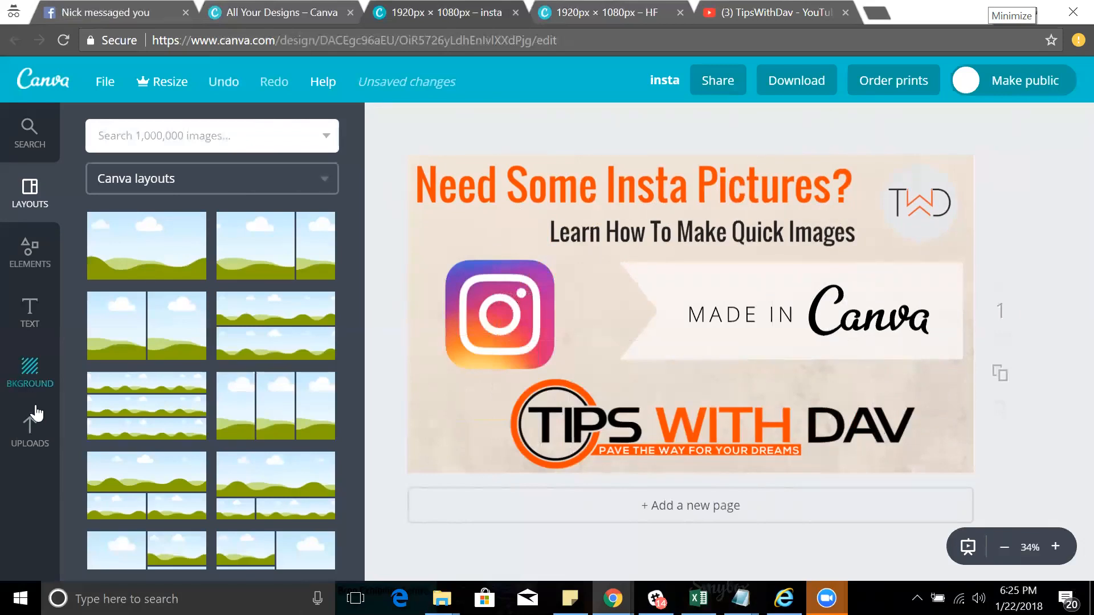
Step: Browse the available background colours and patterns for the design
click(32, 380)
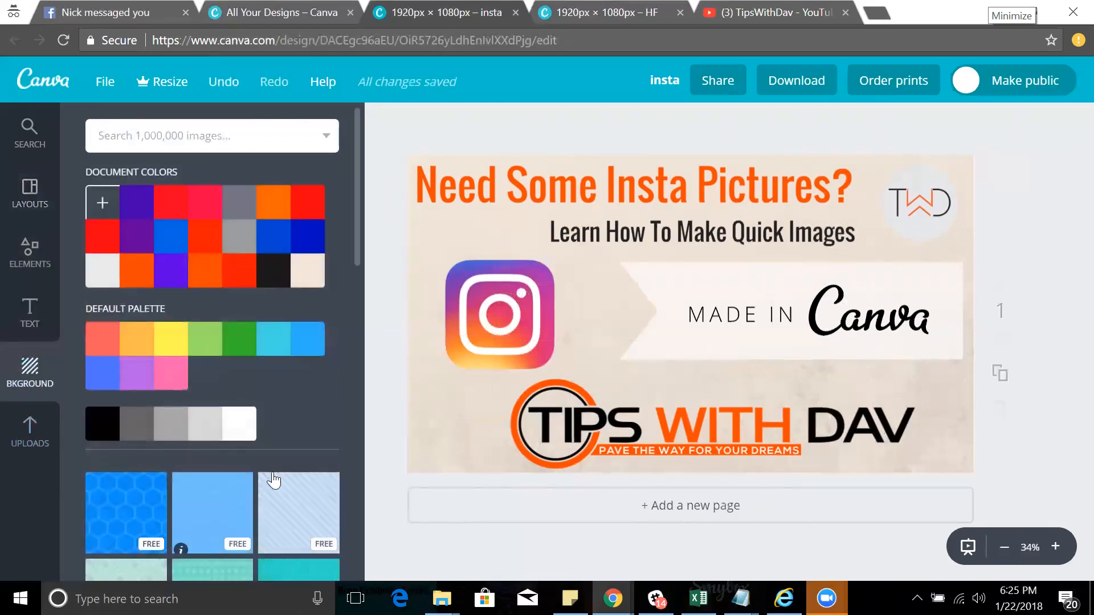
scroll(273, 471, down, 5)
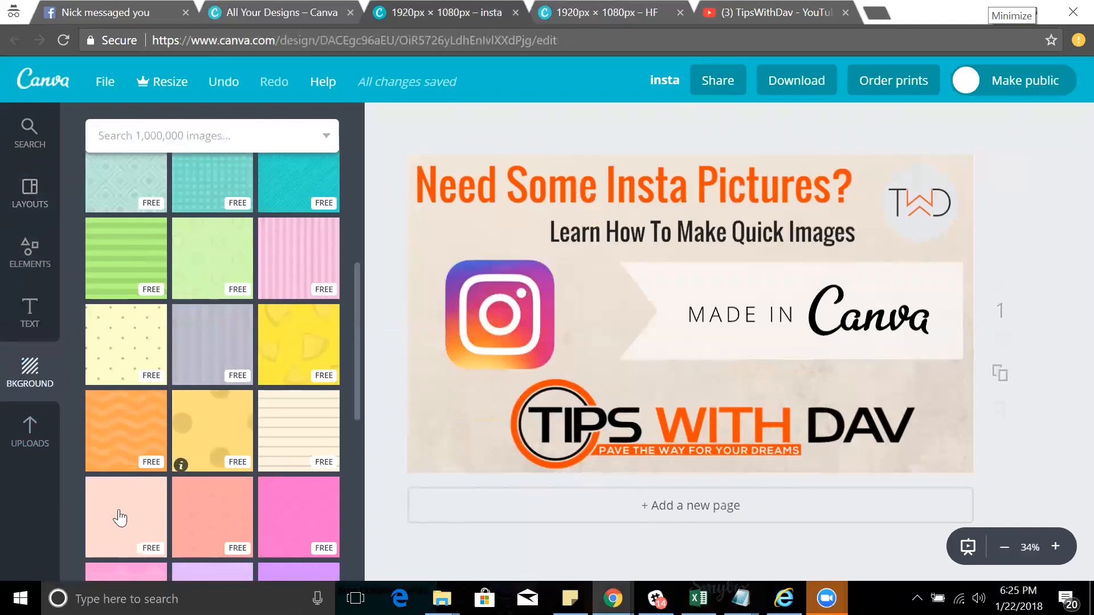
scroll(237, 487, down, 7)
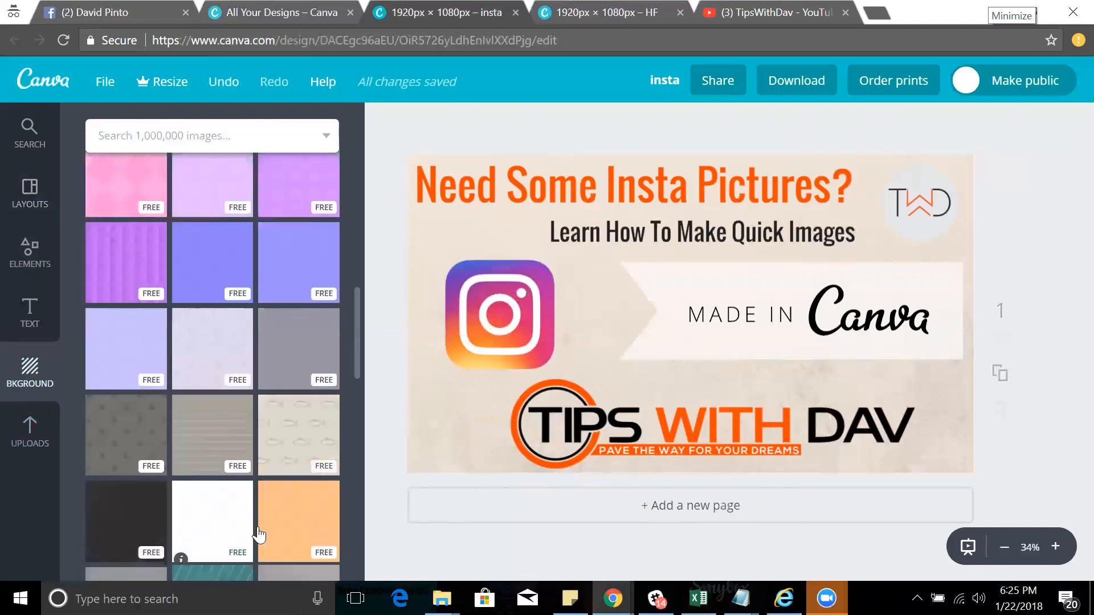
scroll(288, 538, down, 7)
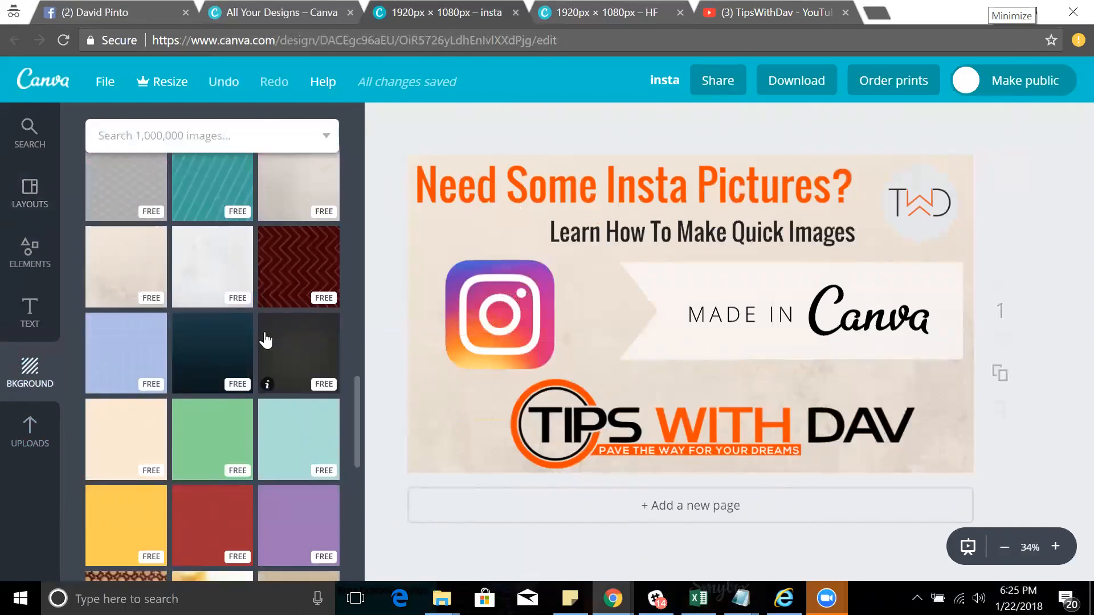
scroll(297, 443, up, 10)
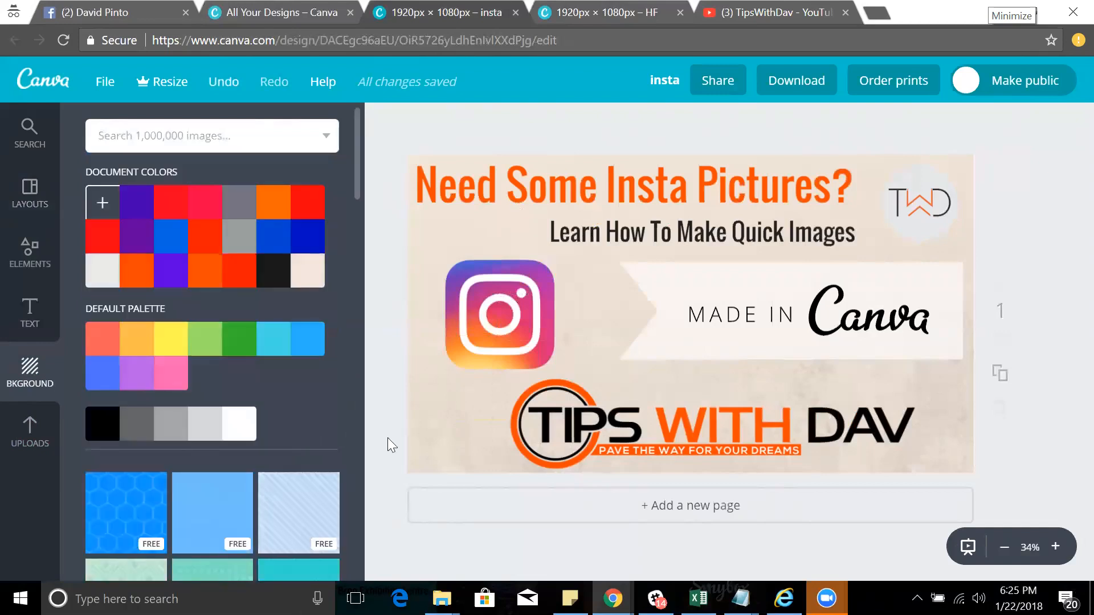
Step: Try the Cali filter on the beige background, restore the Normal filter and view the flip options
click(416, 439)
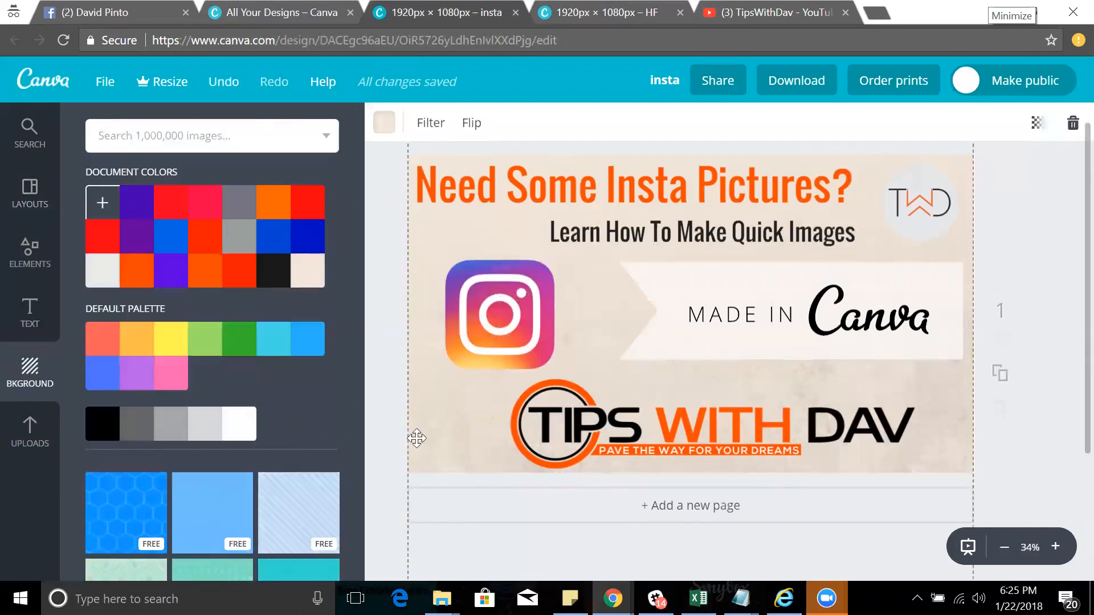
click(422, 133)
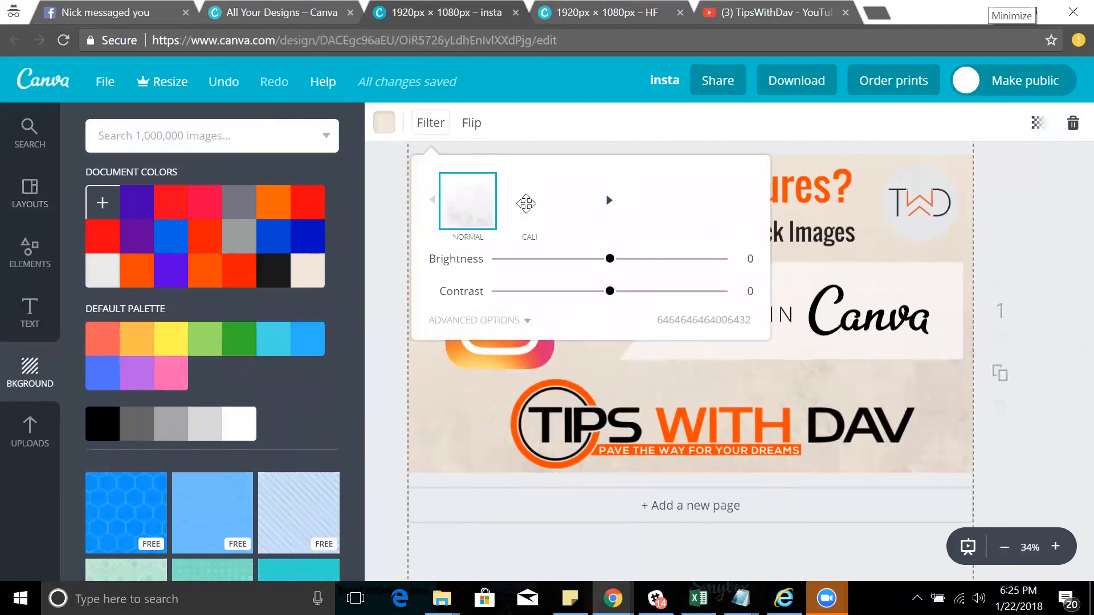
click(531, 218)
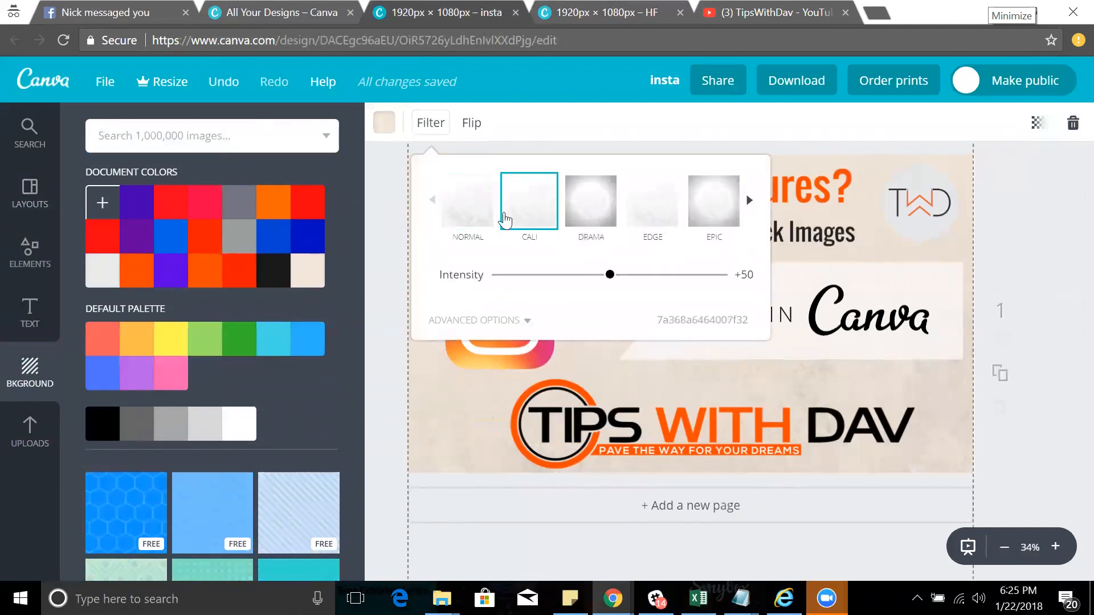
click(462, 212)
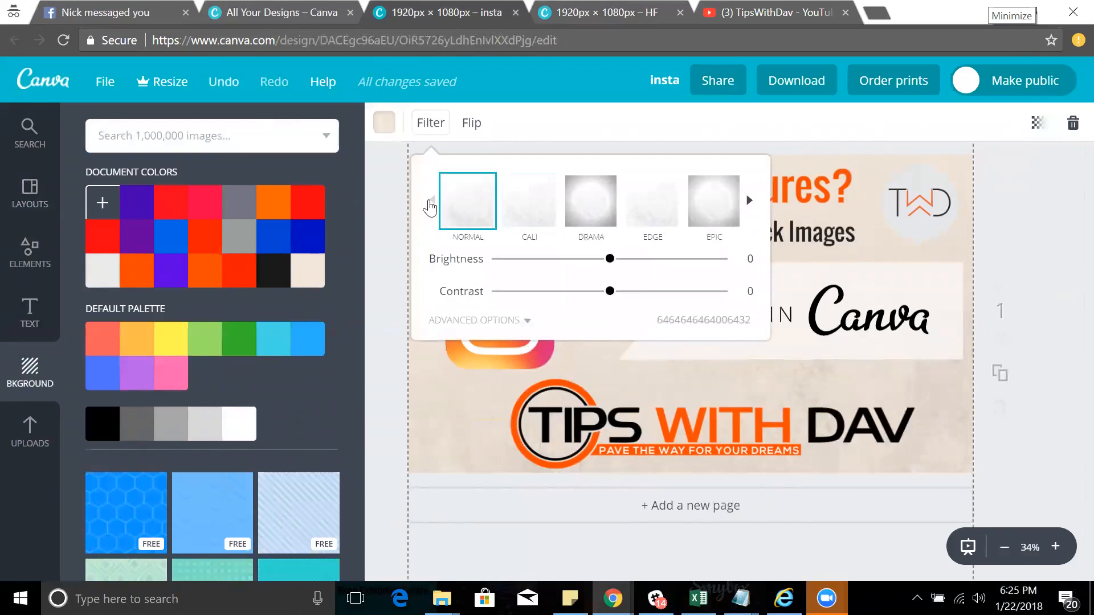
click(472, 126)
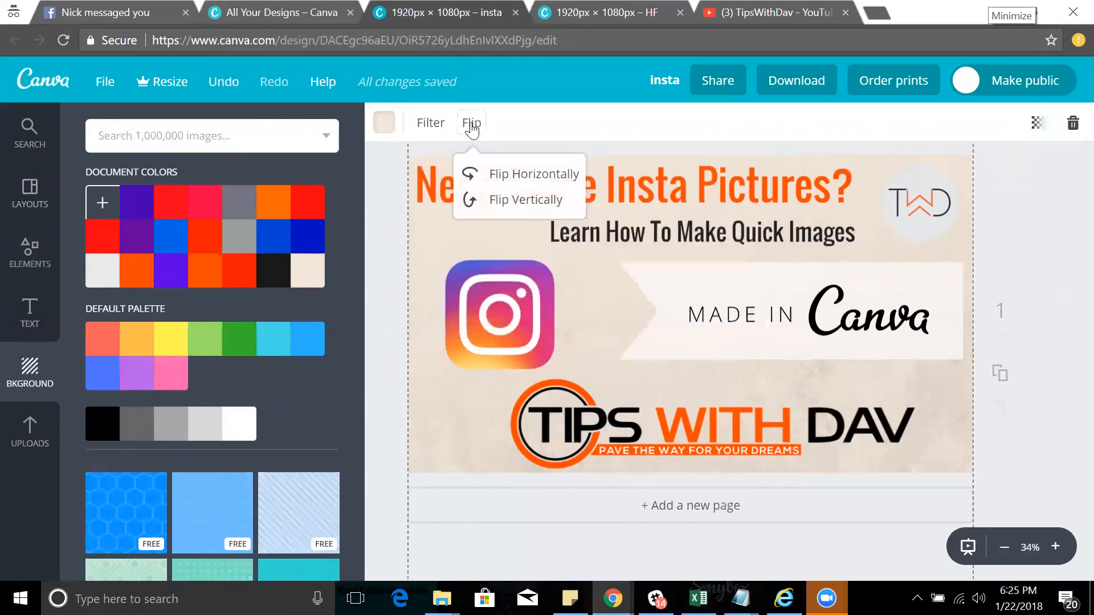
click(531, 131)
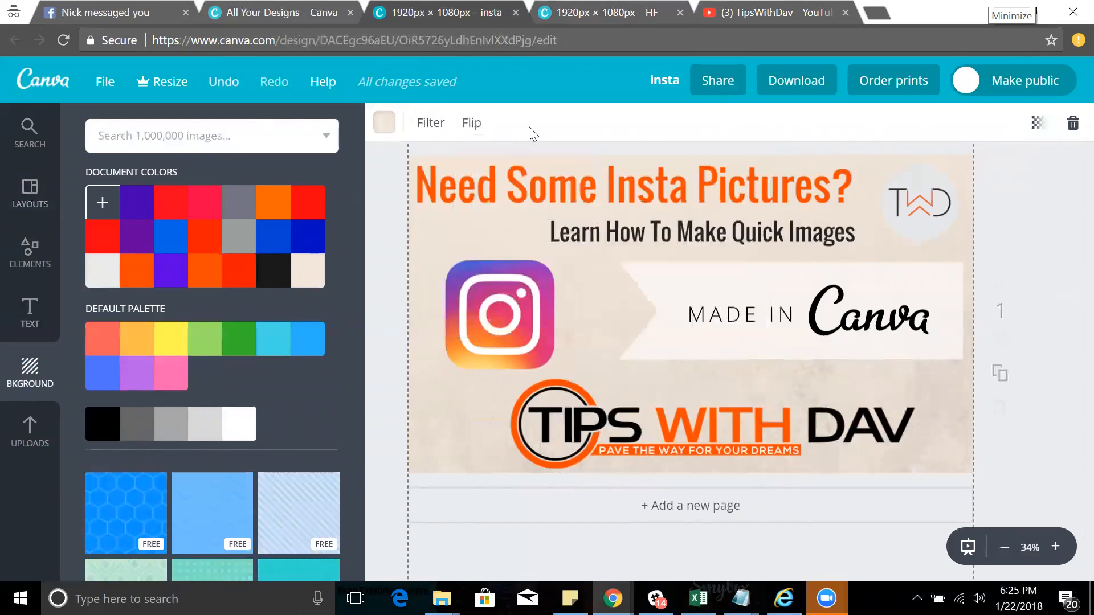
Step: Examine the headline's font and font size choices and try its bold formatting
click(480, 193)
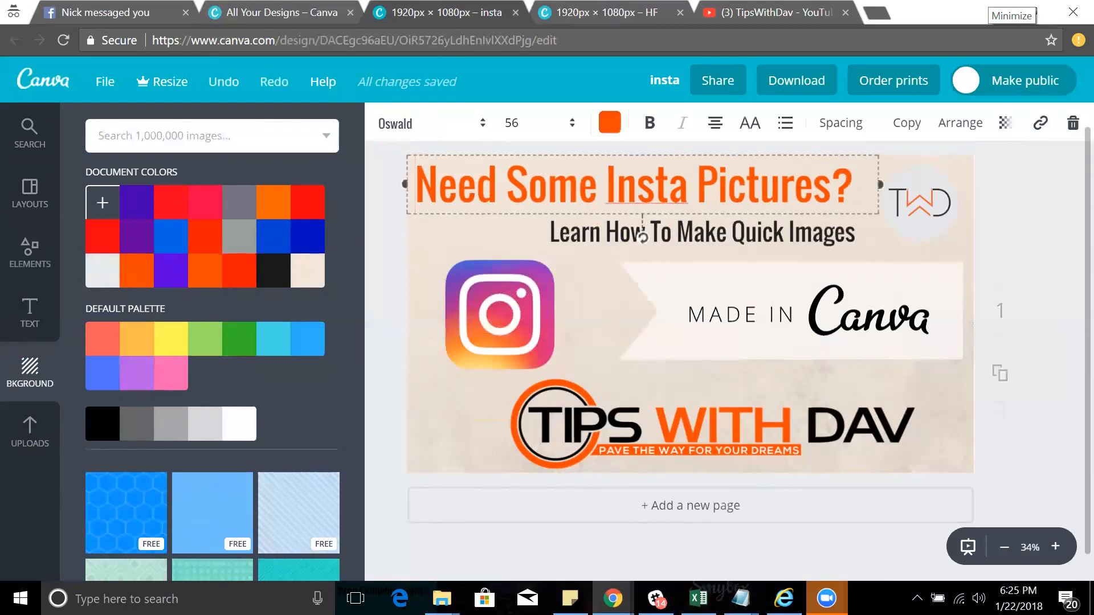
click(411, 127)
click(547, 132)
click(547, 132)
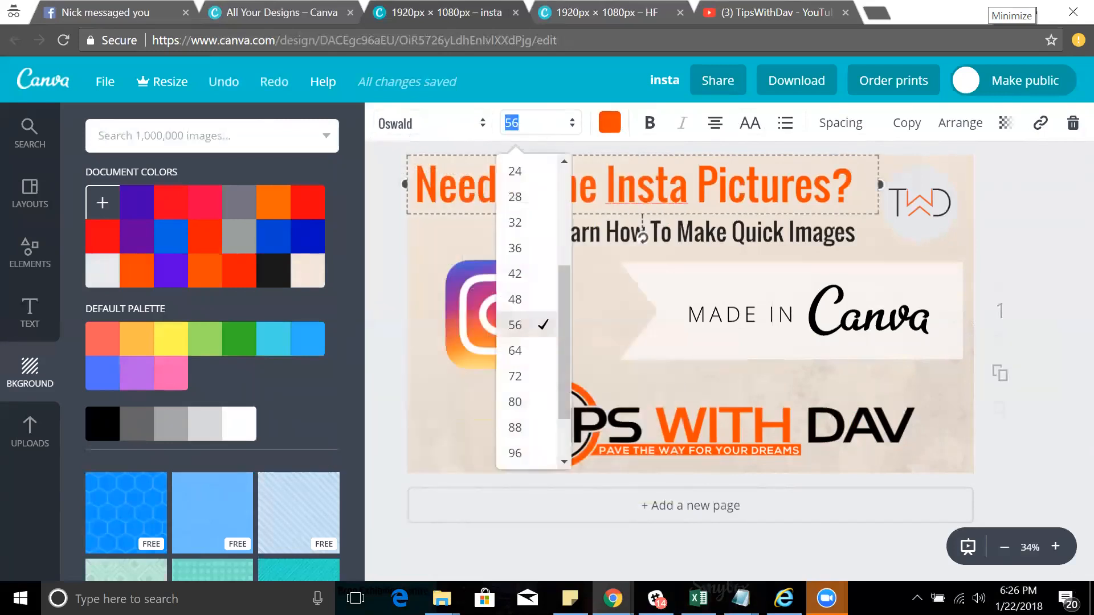
click(650, 124)
click(650, 124)
Step: Try left alignment on the headline, restore centre alignment and try out its transparency setting
click(715, 125)
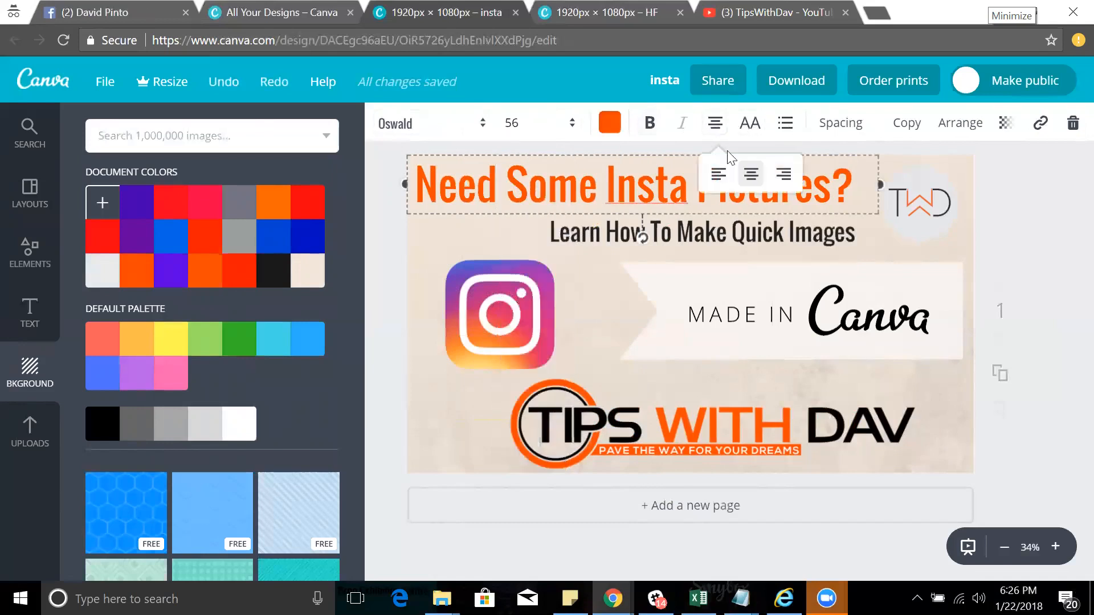
click(720, 178)
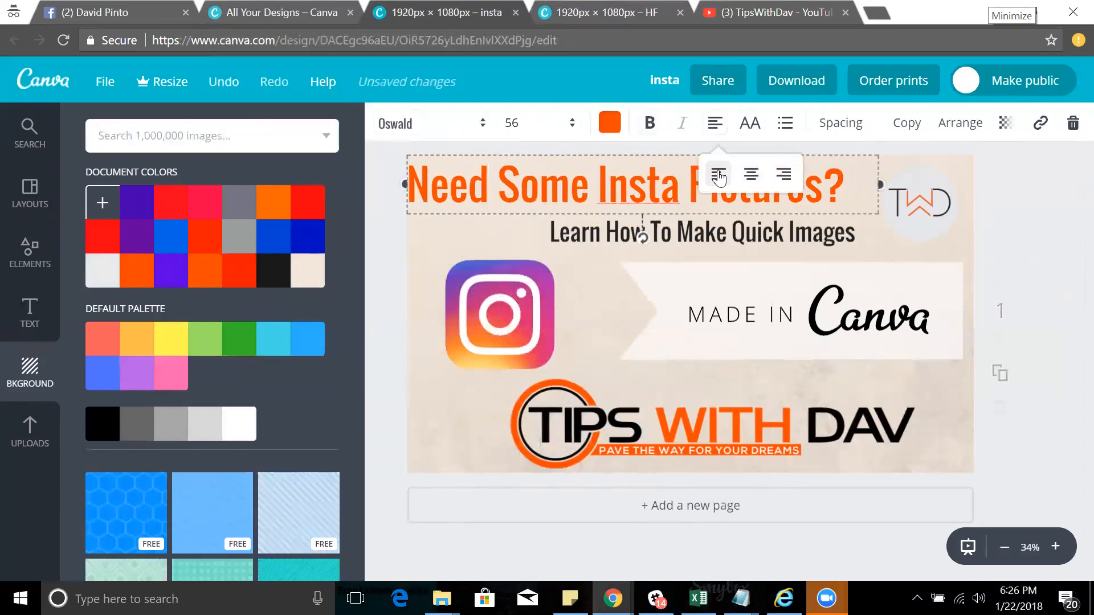
click(751, 175)
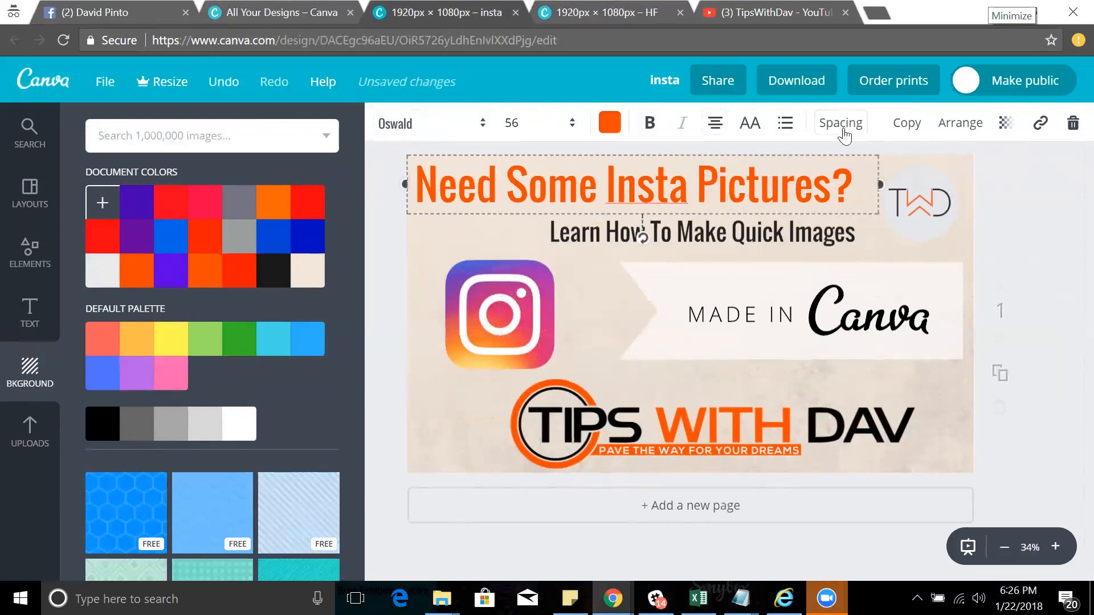
click(1006, 123)
drag(973, 177, 1066, 183)
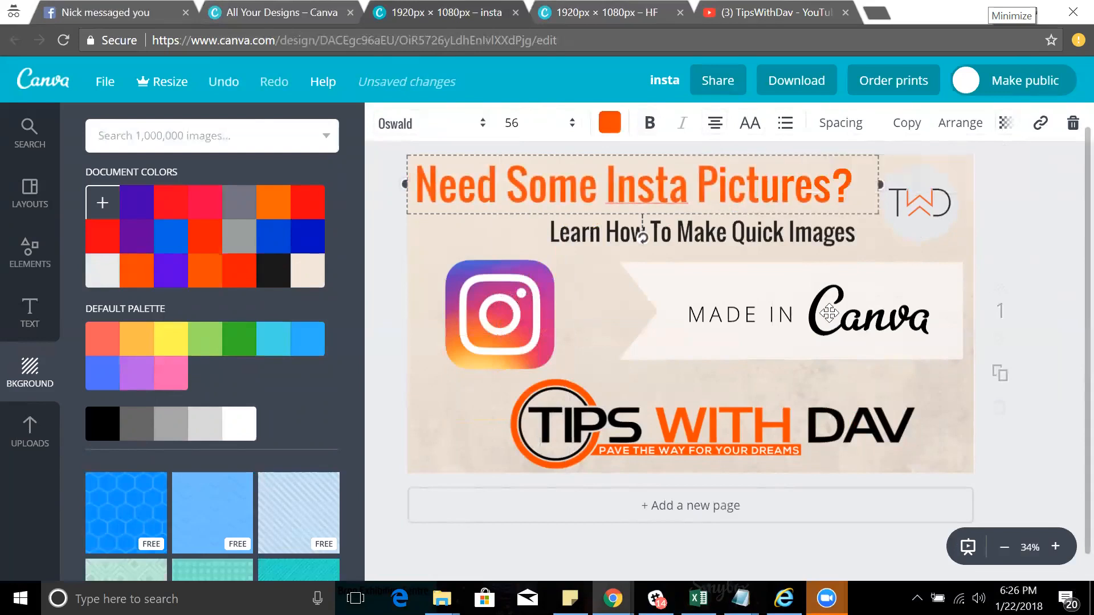
Step: Try a transparency of 54 on the round TWD logo and restore it to 100
click(936, 202)
click(1006, 123)
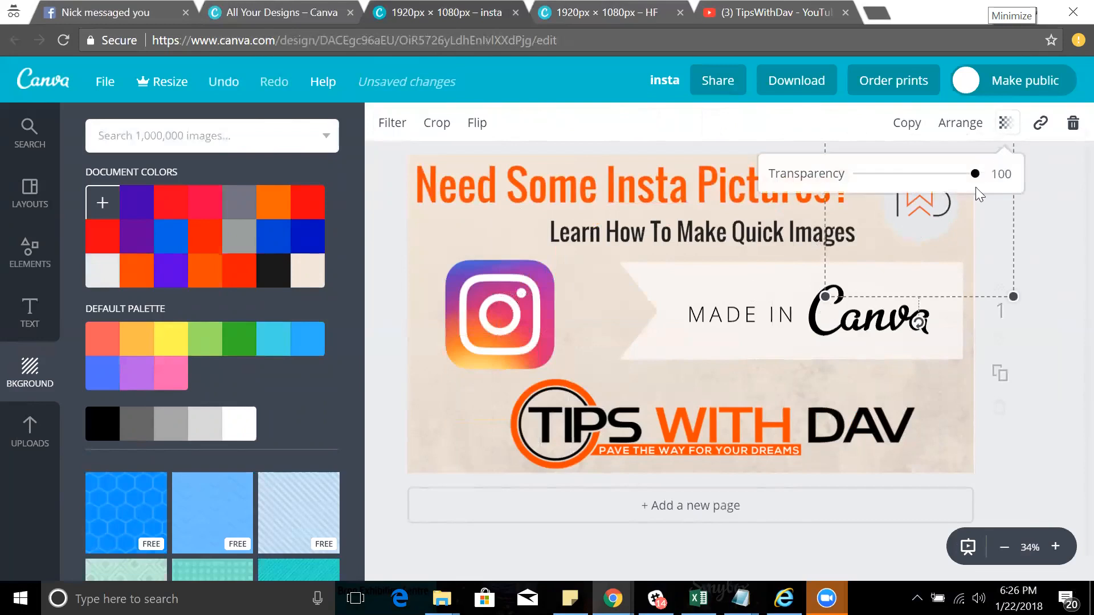
drag(973, 174, 924, 176)
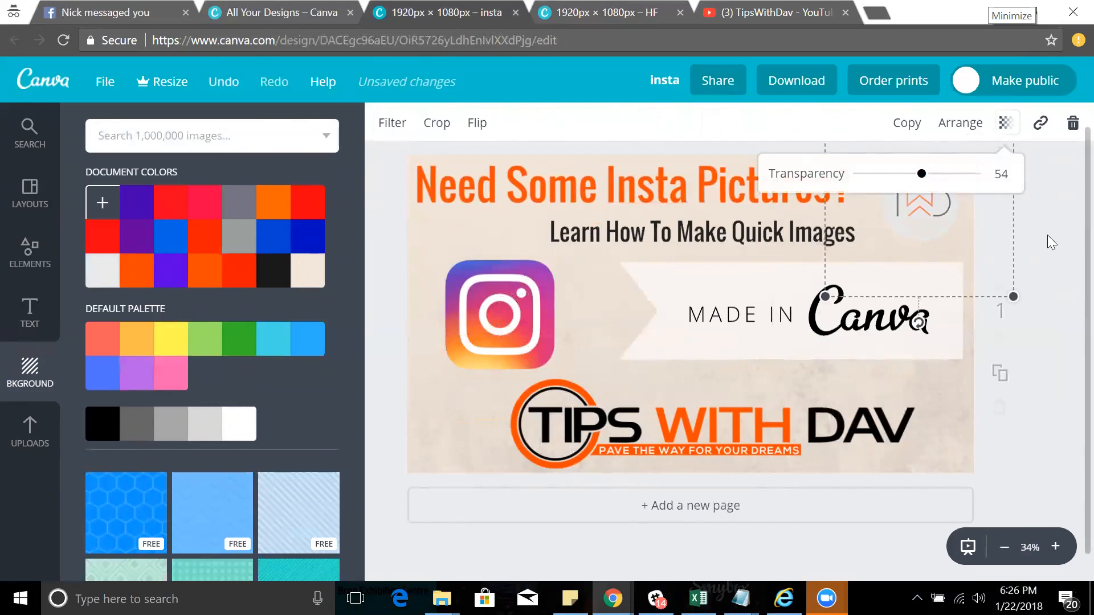
click(1005, 126)
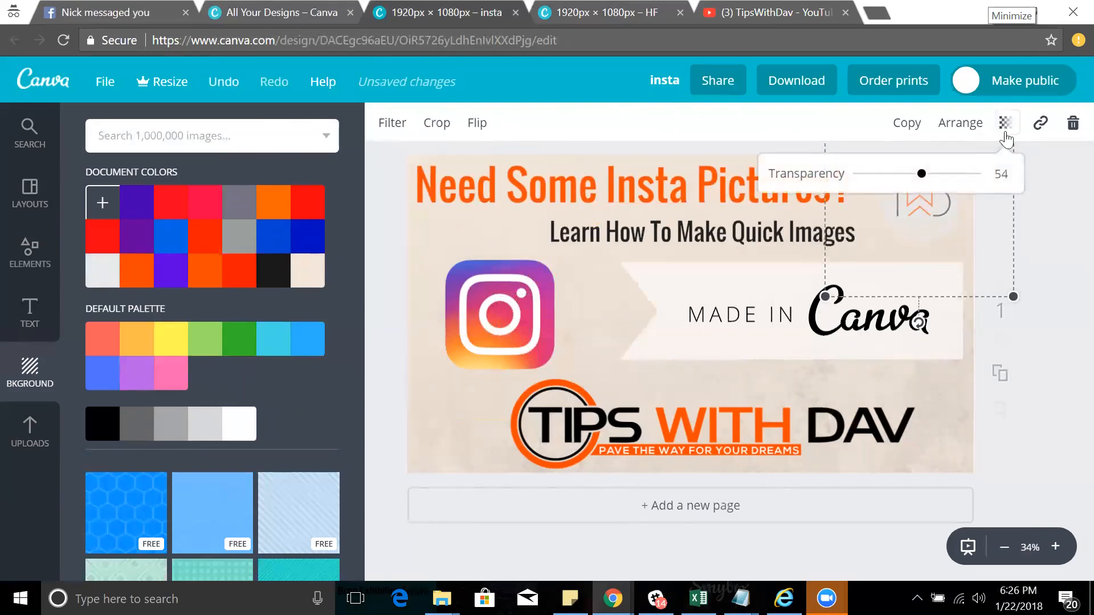
drag(926, 181, 1034, 178)
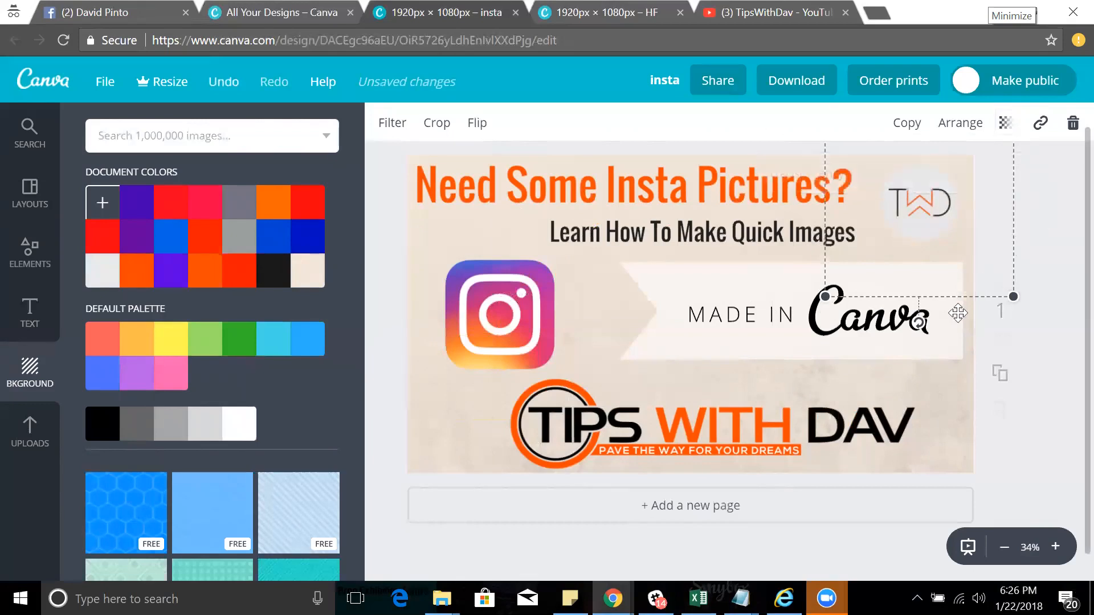
Step: Browse the uploaded images and move the Tips With Dav logo toward the left edge of the thumbnail
click(742, 322)
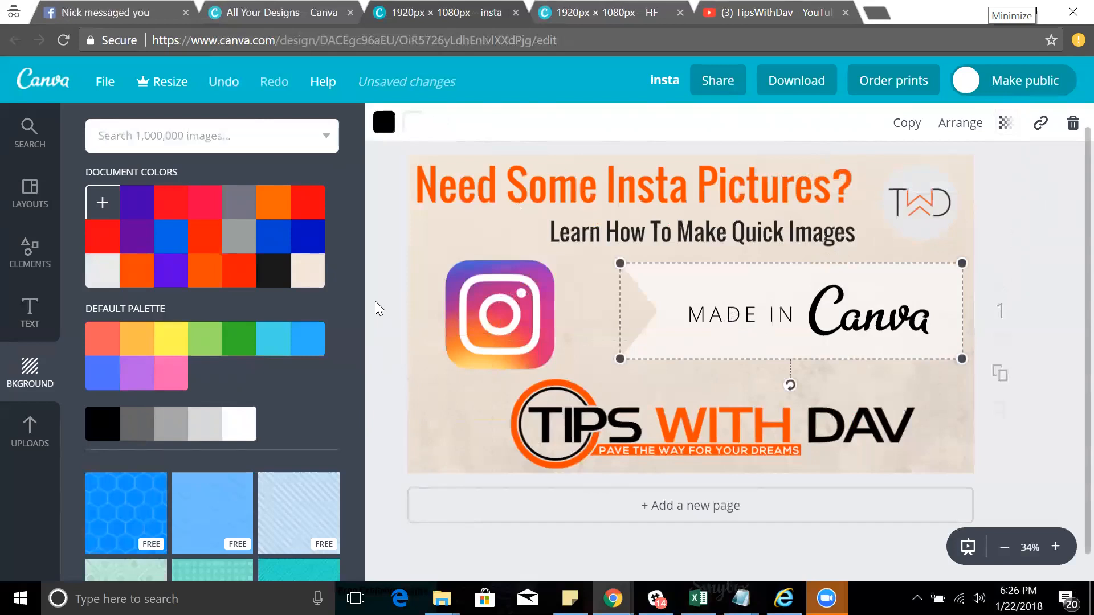
click(30, 430)
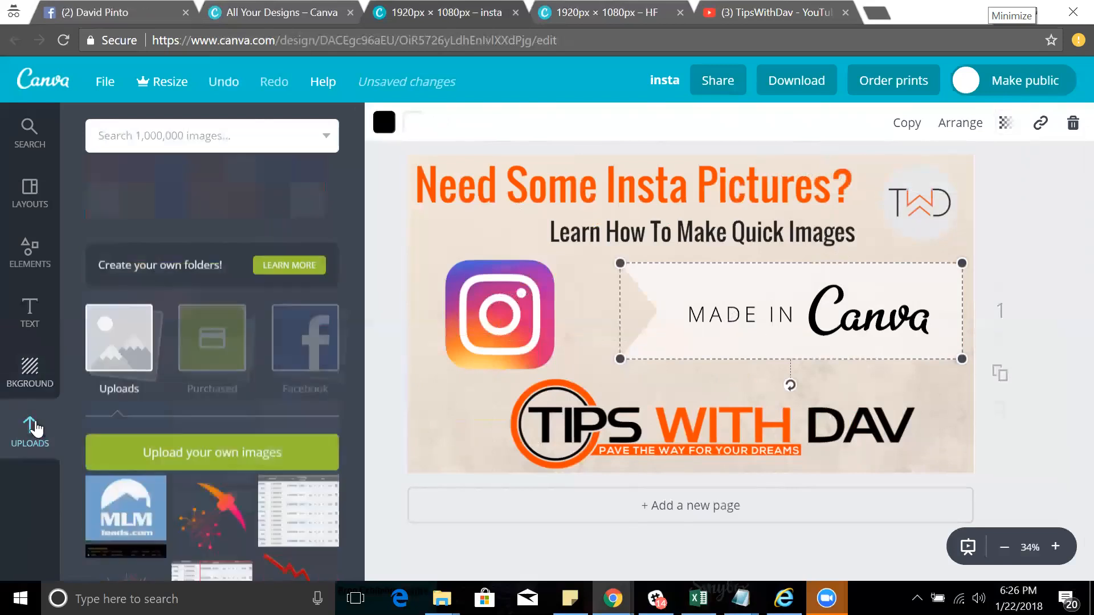
scroll(268, 462, down, 15)
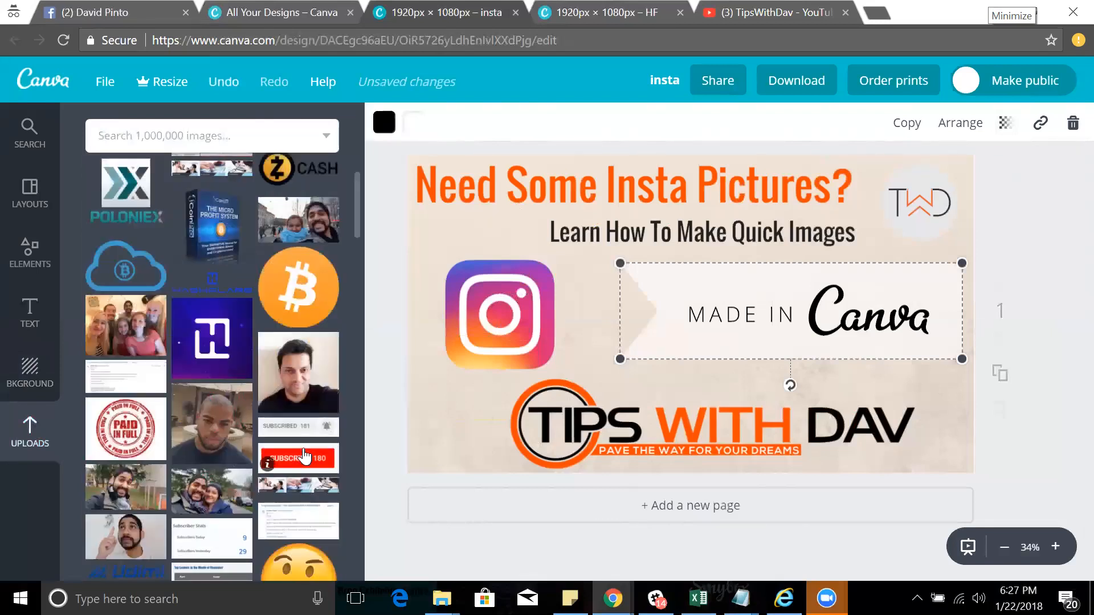
scroll(305, 456, up, 10)
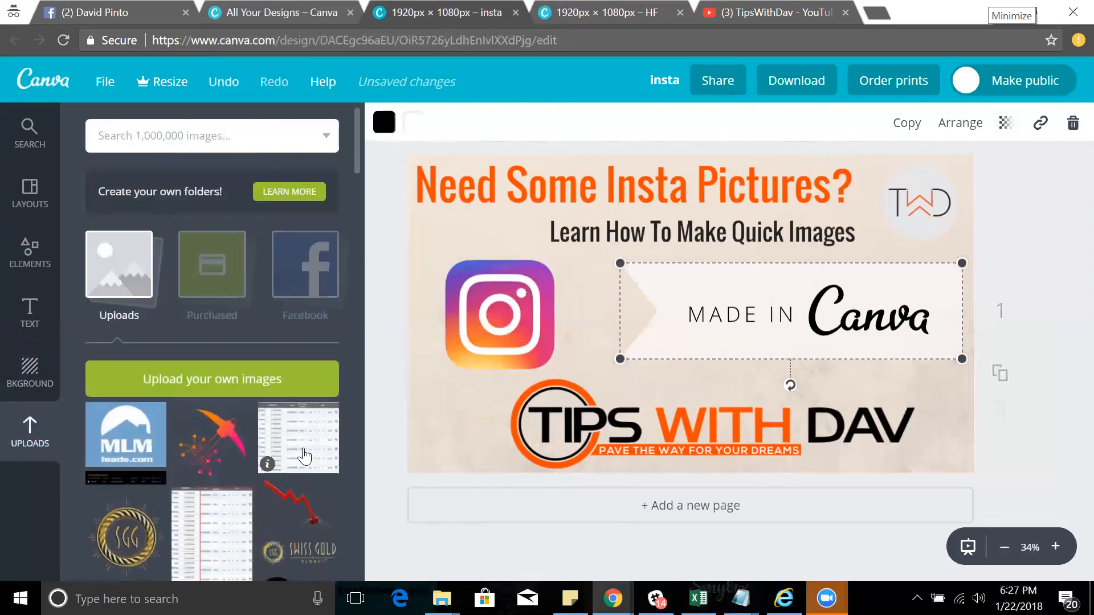
drag(657, 407, 610, 420)
Step: Try the uploaded red Subscribe button image at a reduced size in the thumbnail's lower-right corner and delete it
scroll(275, 416, down, 5)
scroll(275, 416, down, 3)
scroll(275, 416, up, 3)
click(296, 458)
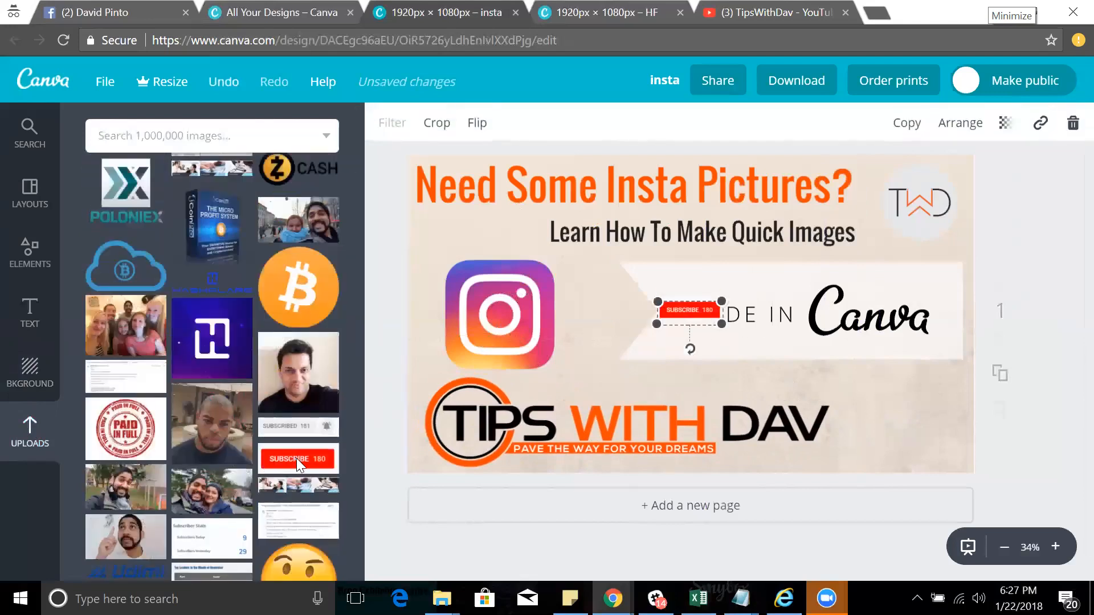
drag(722, 301, 913, 451)
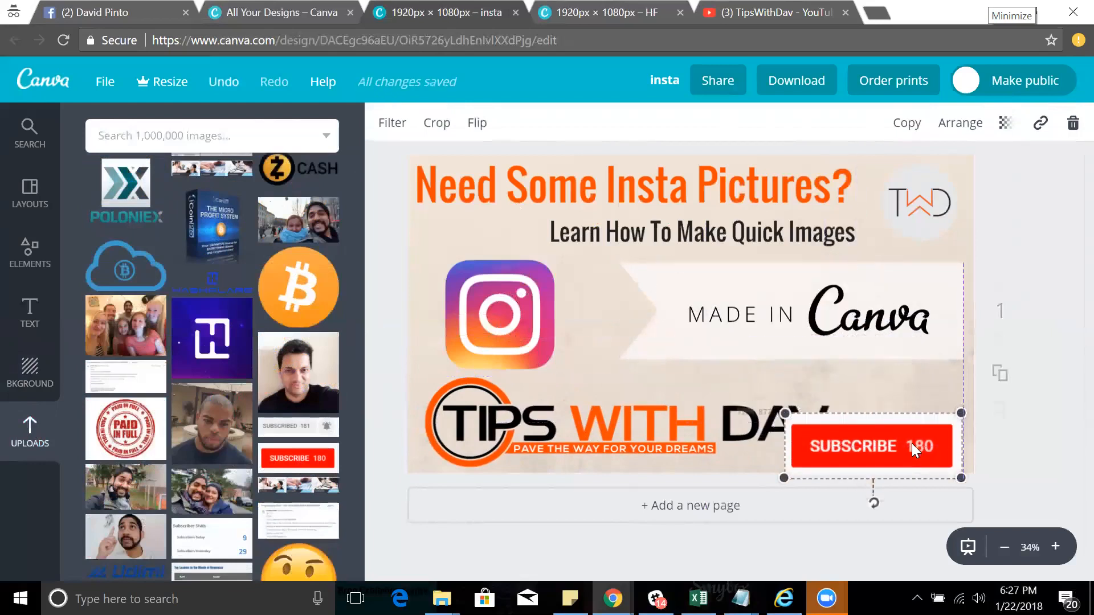
drag(962, 413, 921, 433)
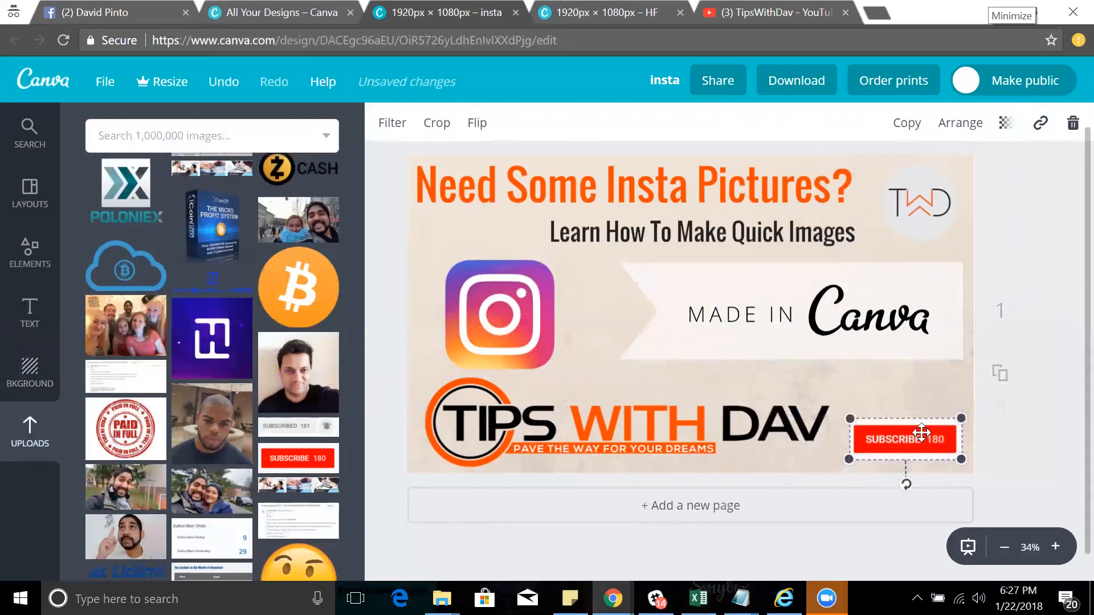
key(Delete)
Step: Search the image library for "subscribe" and look through the suggested graphics
click(212, 145)
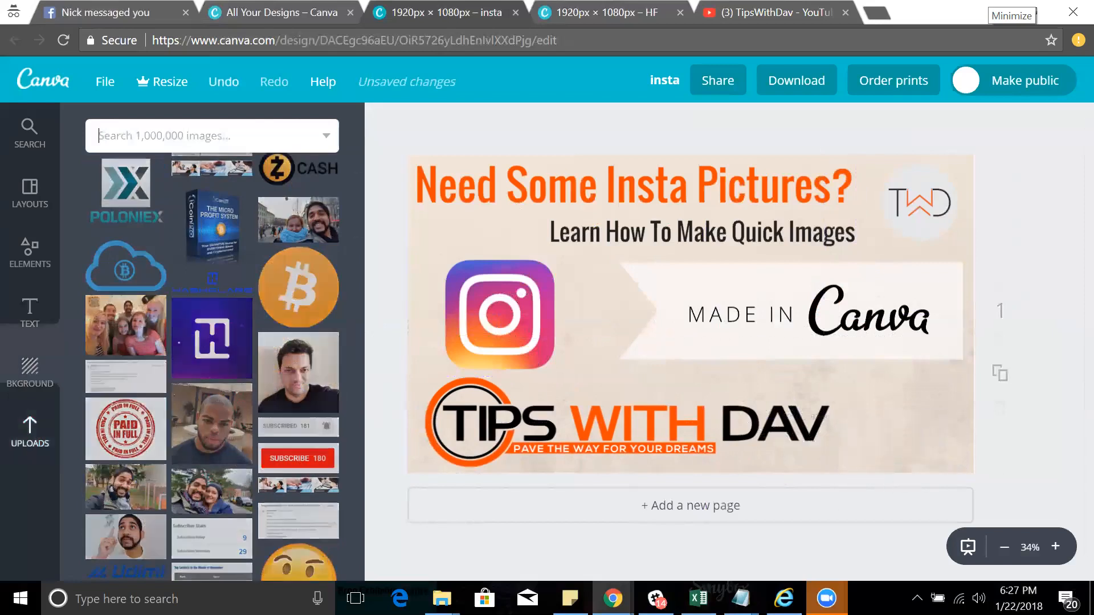
text(su)
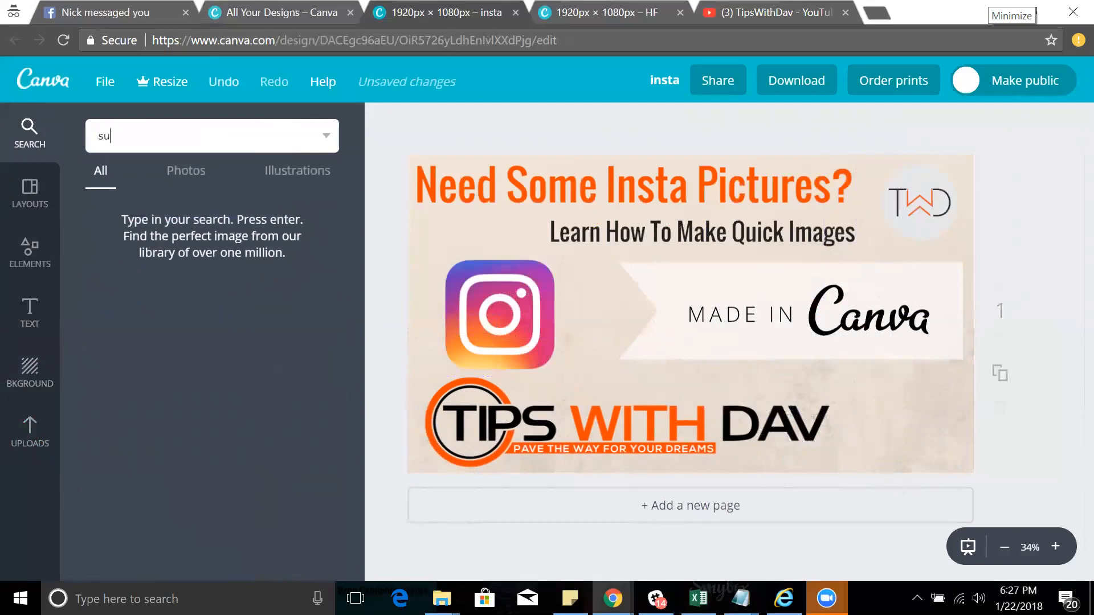
text(bscribe)
key(Return)
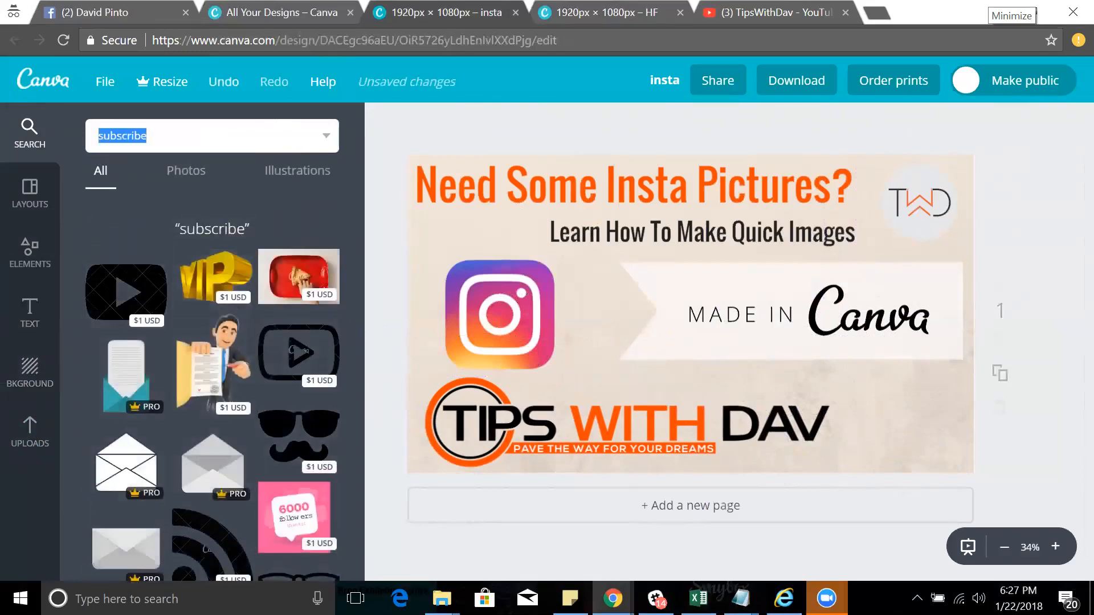
scroll(236, 347, down, 5)
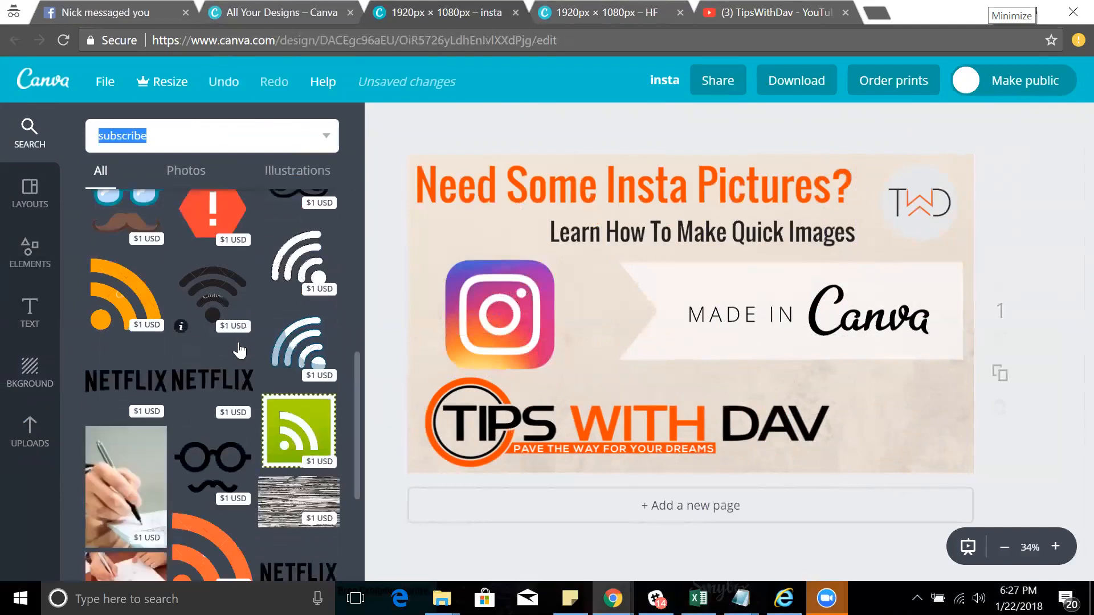
scroll(237, 348, up, 6)
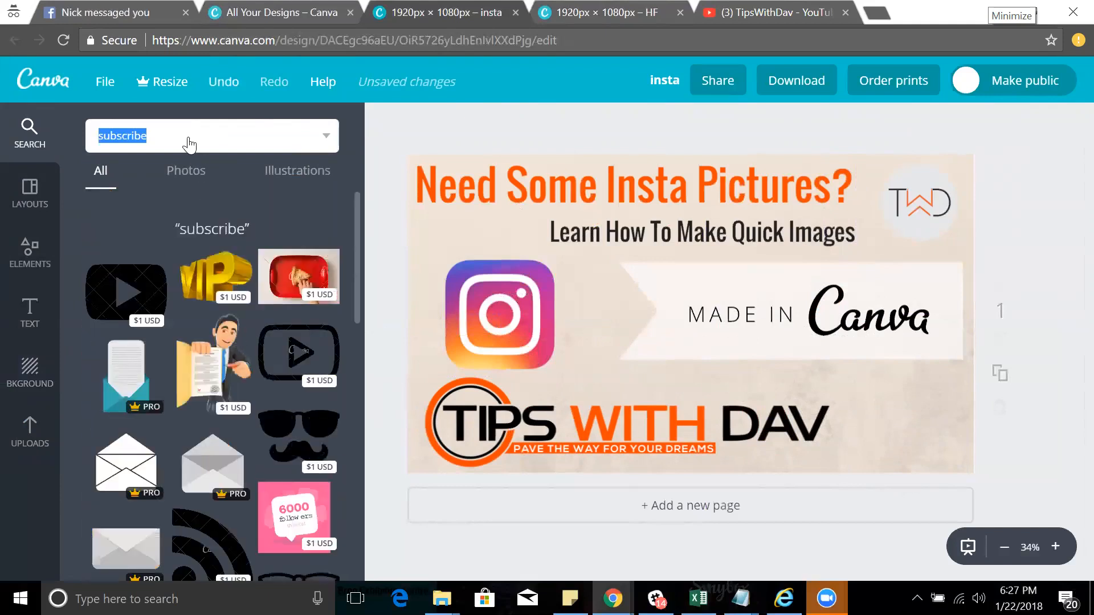
Step: Replace the image library search term with "youtube" and run the search
click(147, 135)
key(BackSpace)
key(BackSpace)
key(BackSpace)
key(BackSpace)
key(BackSpace)
key(BackSpace)
key(BackSpace)
key(BackSpace)
text(youtube)
key(Return)
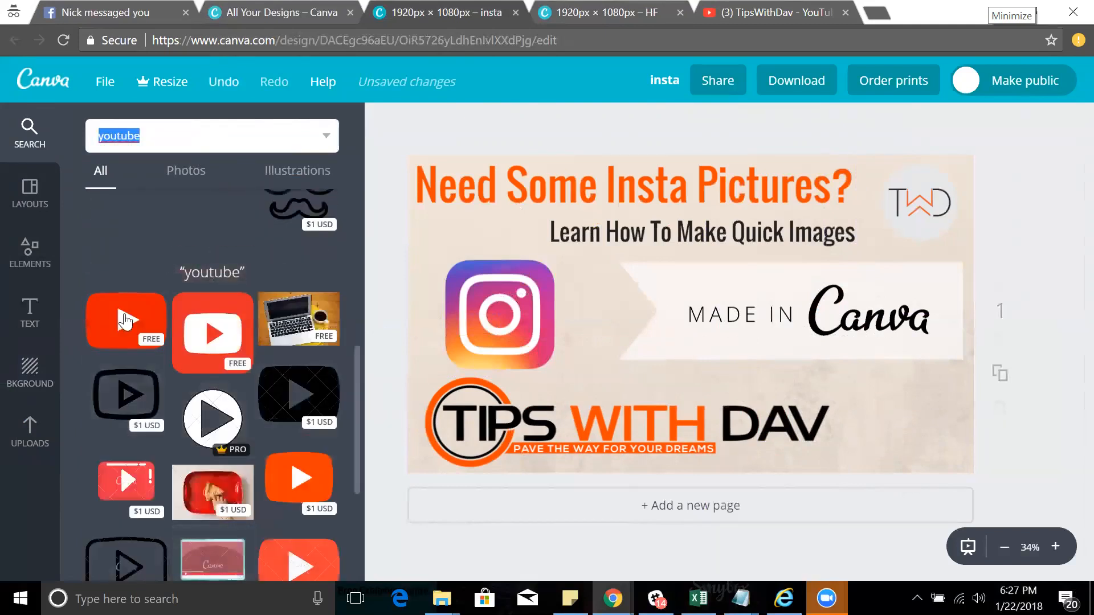
Step: Try the free red YouTube icon as a small graphic beside the Tips With Dav logo and delete it
click(212, 333)
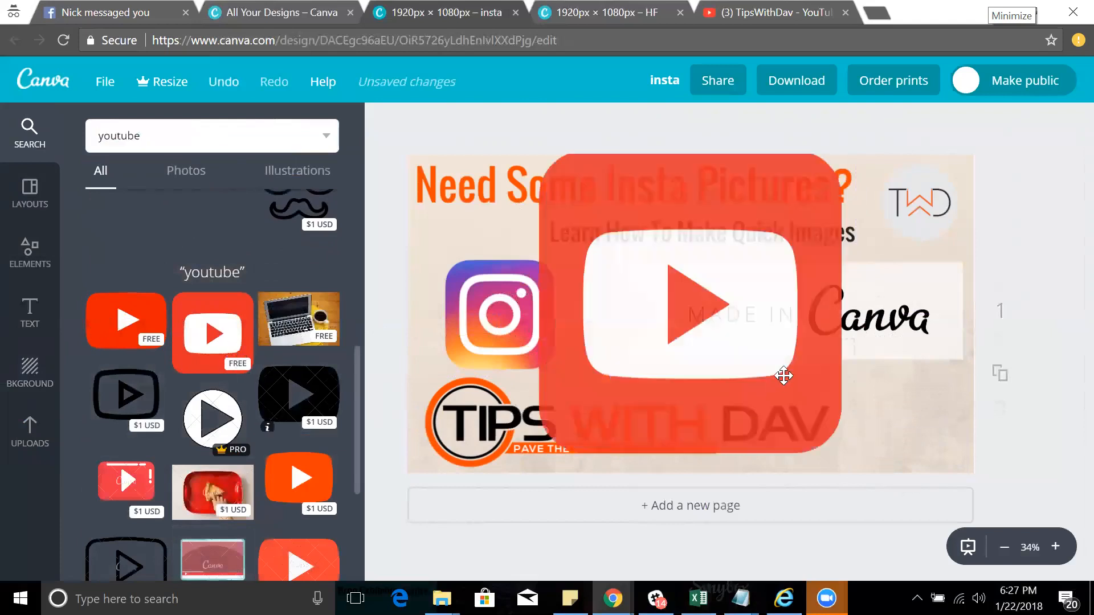
drag(817, 203, 631, 395)
drag(941, 418, 895, 417)
drag(950, 360, 925, 401)
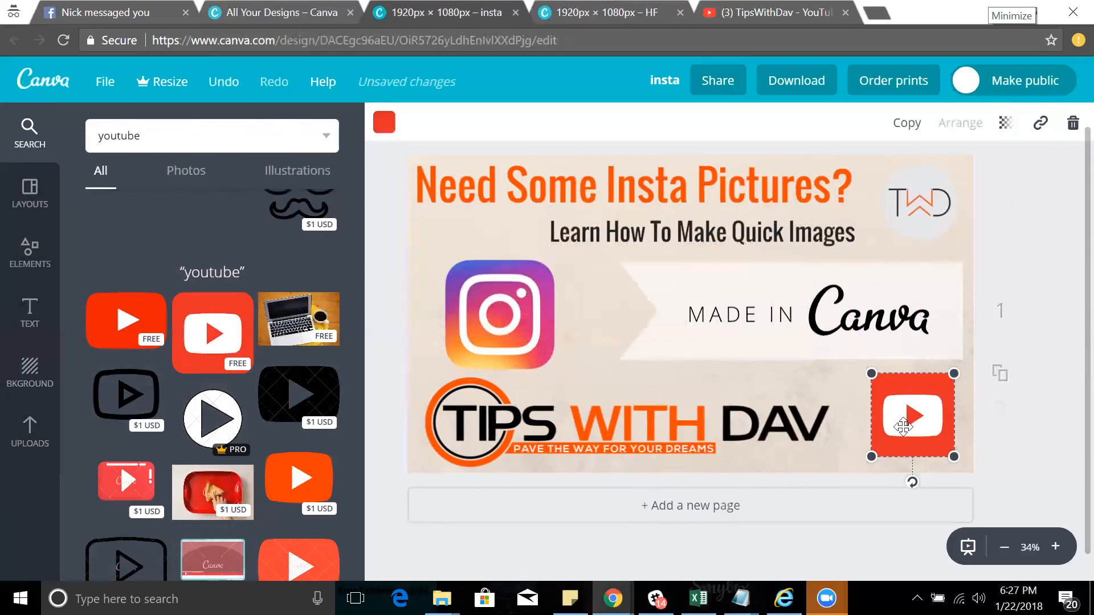
key(Delete)
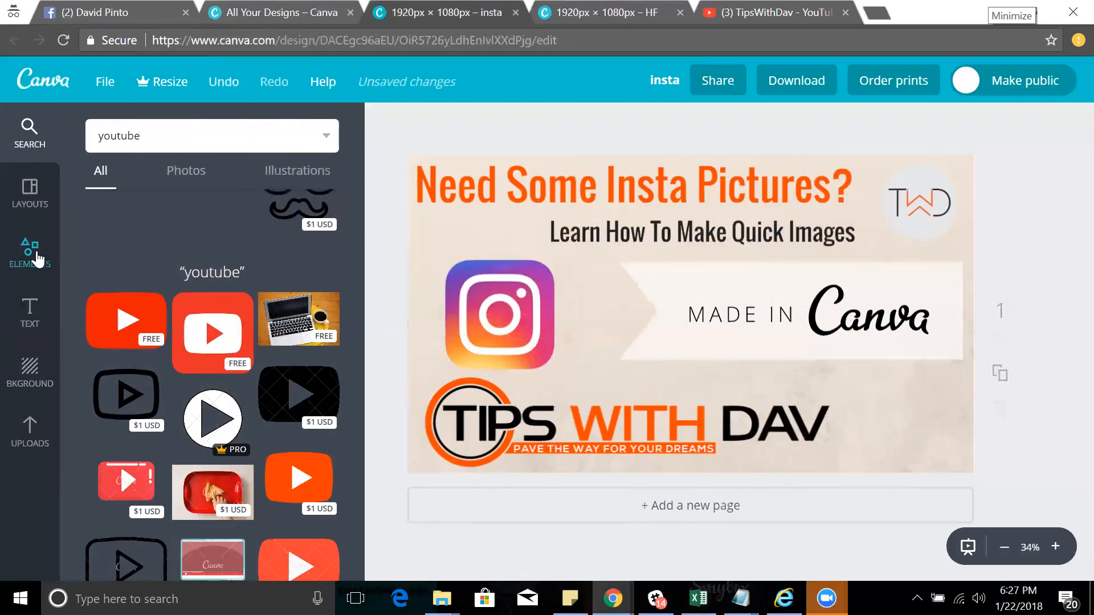
Step: Examine the available grid and frame designs among the elements and return to the element categories
click(35, 259)
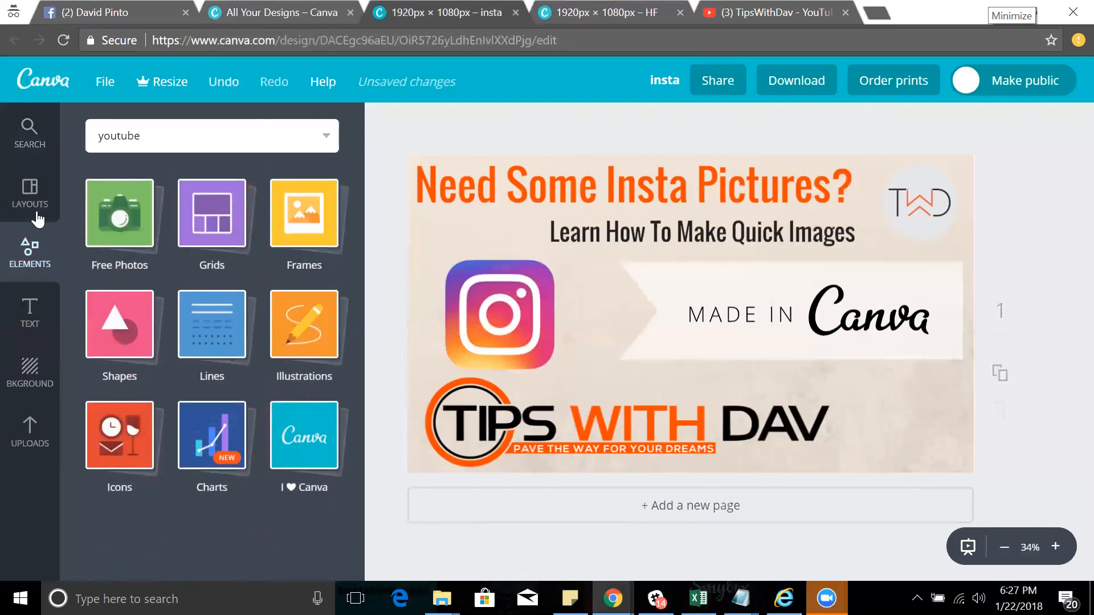
click(218, 224)
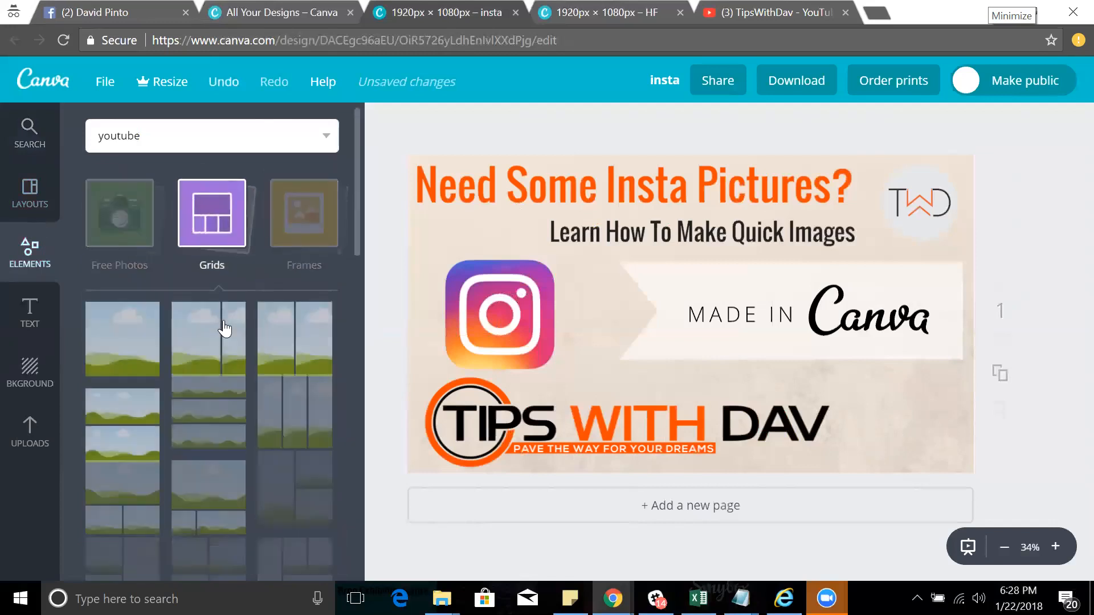
click(302, 200)
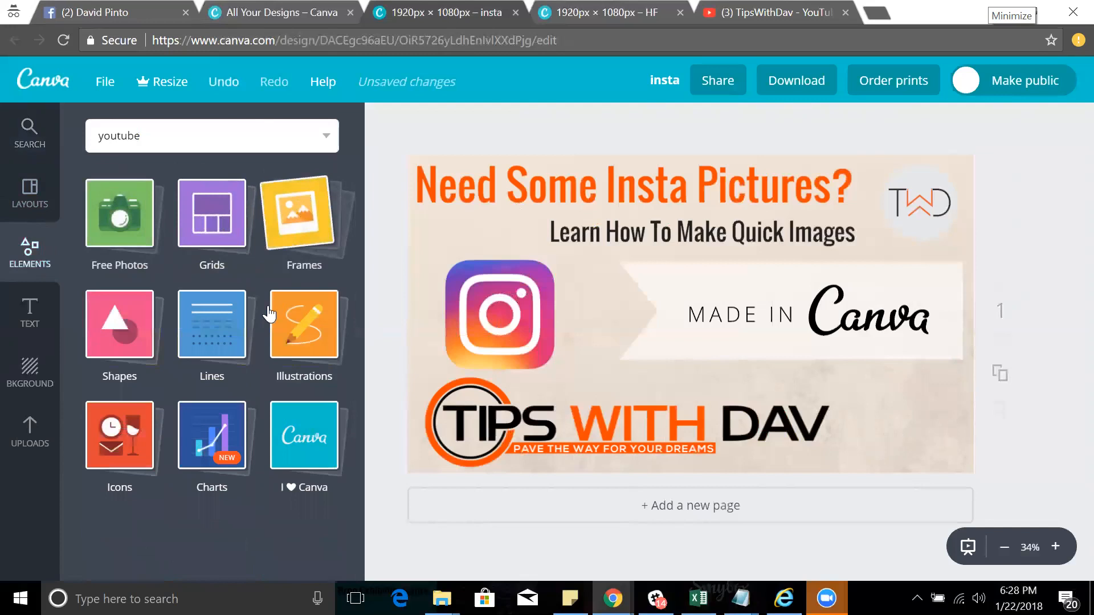
click(287, 218)
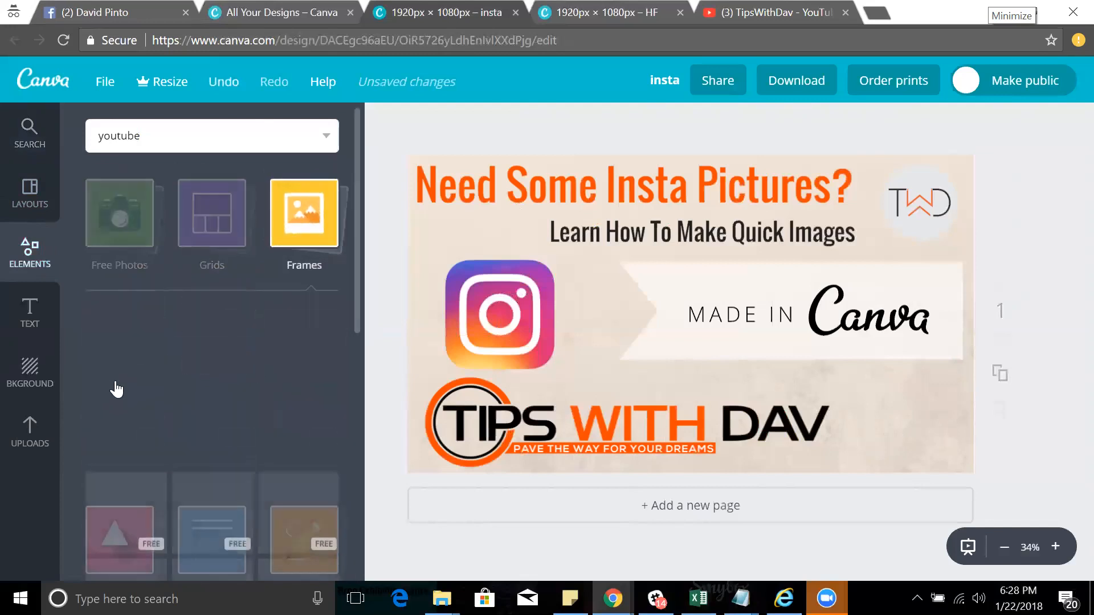
scroll(191, 374, down, 6)
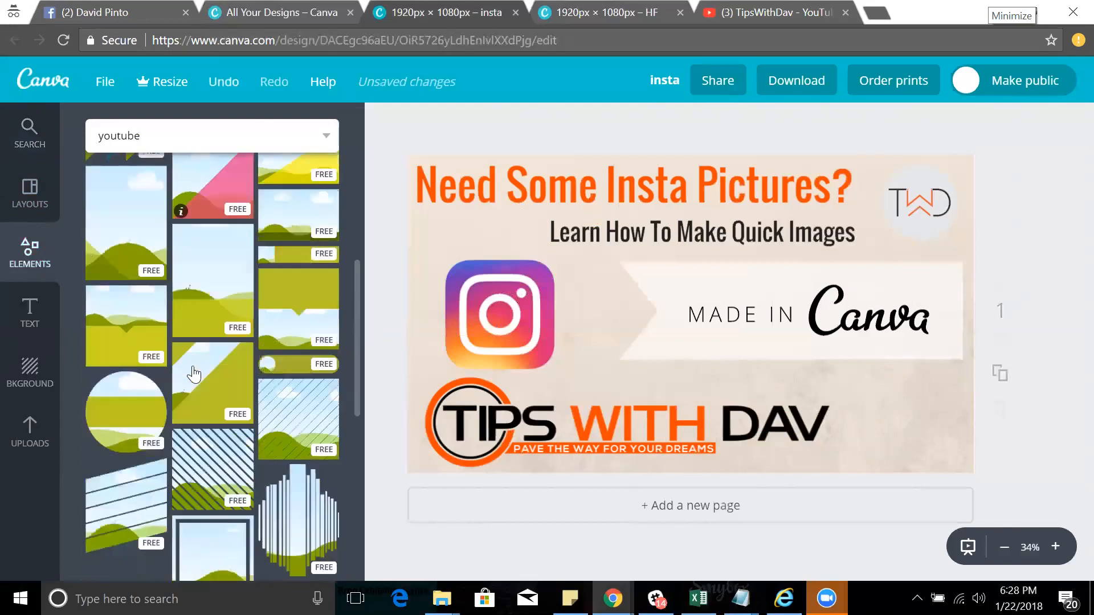
drag(213, 284, 291, 337)
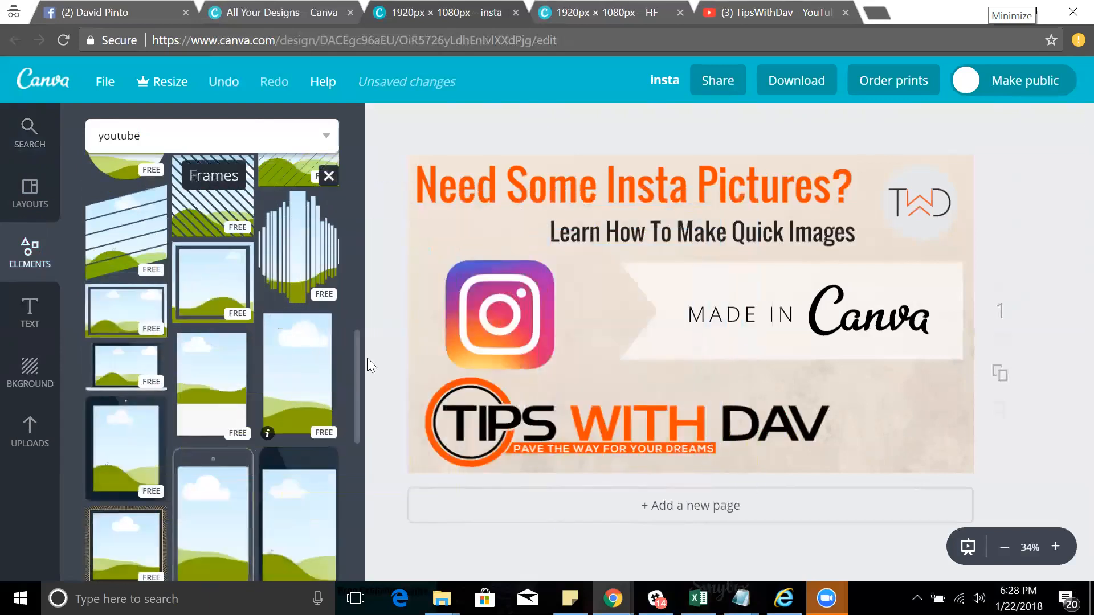
scroll(210, 378, up, 10)
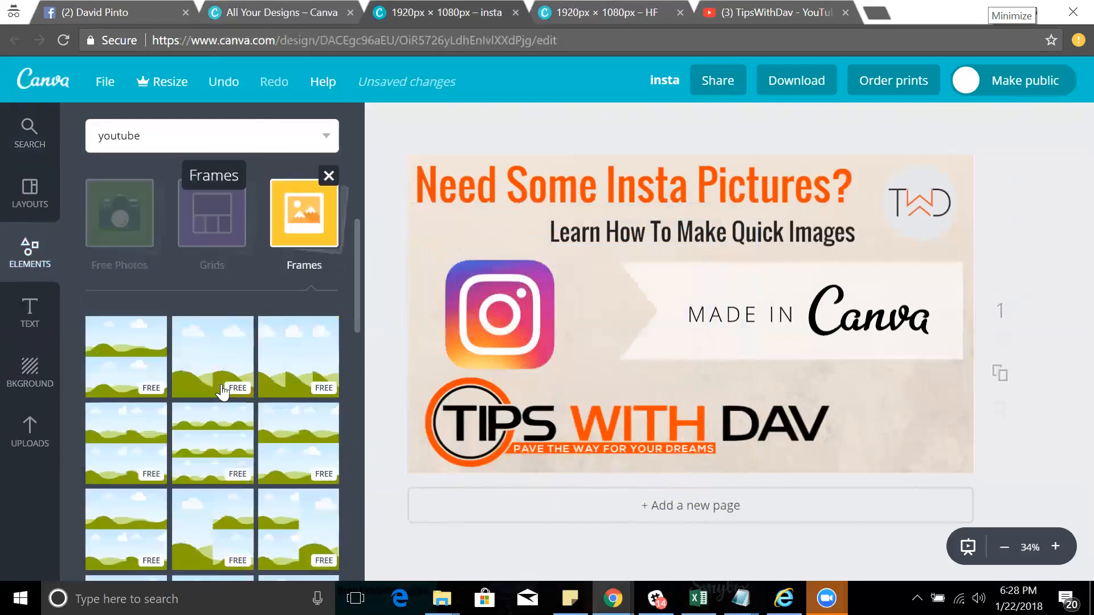
click(140, 242)
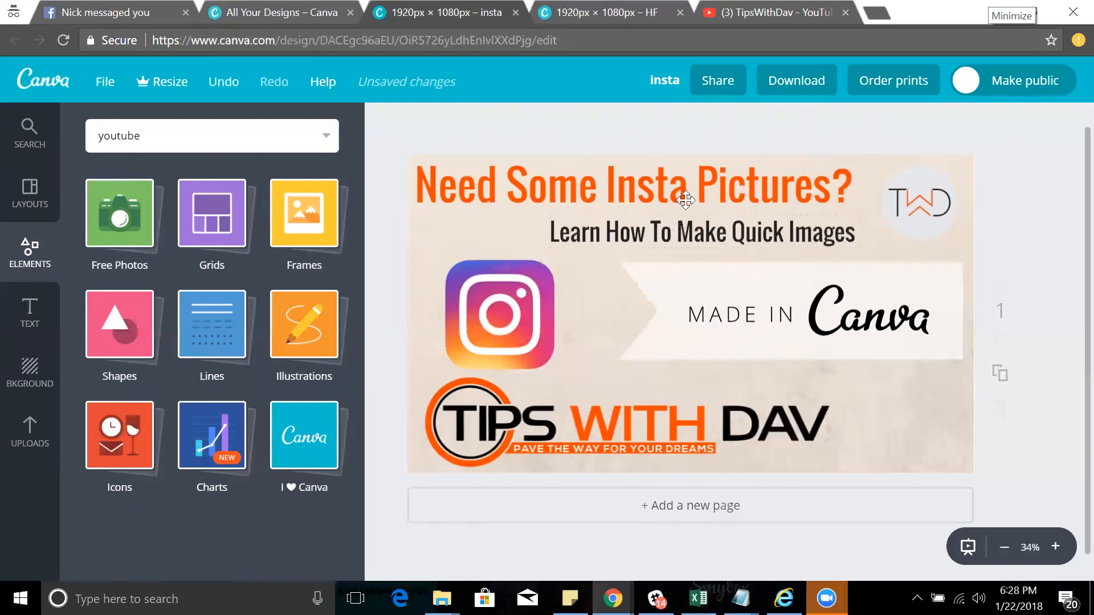
Step: Check the thumbnails on the YouTube channel's videos page, return to the insta design in Canva and shift the Tips With Dav logo toward the centre
click(791, 12)
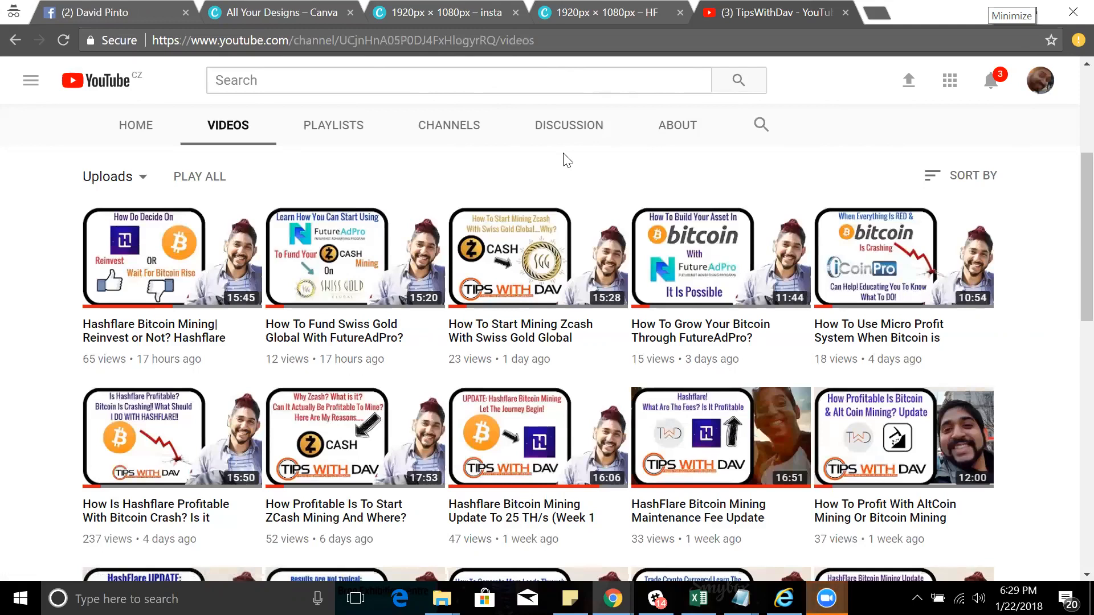
key(ctrl+3)
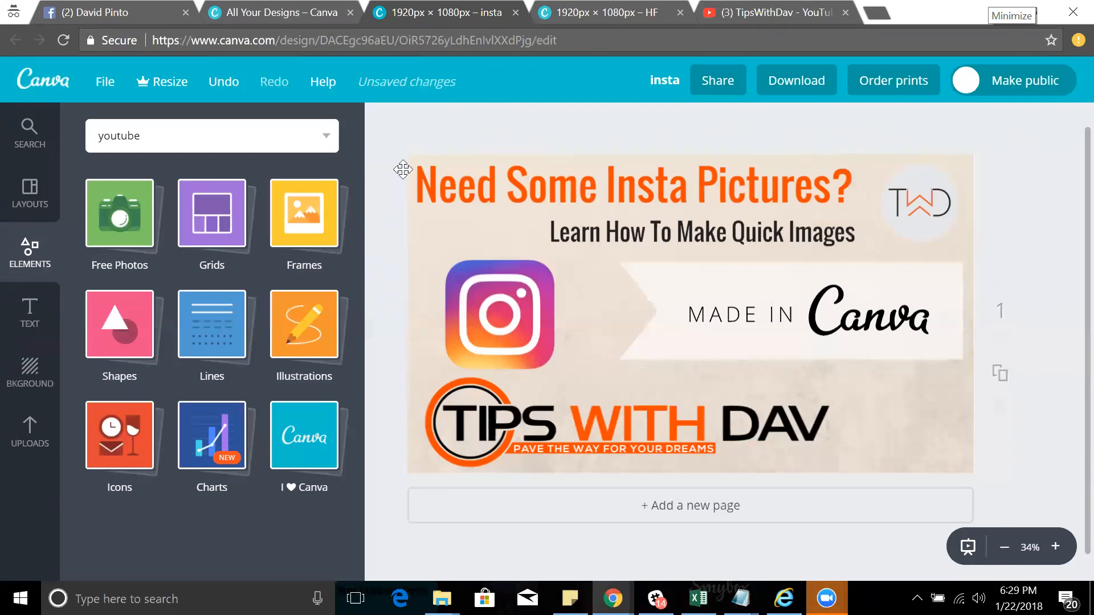
drag(707, 424, 739, 426)
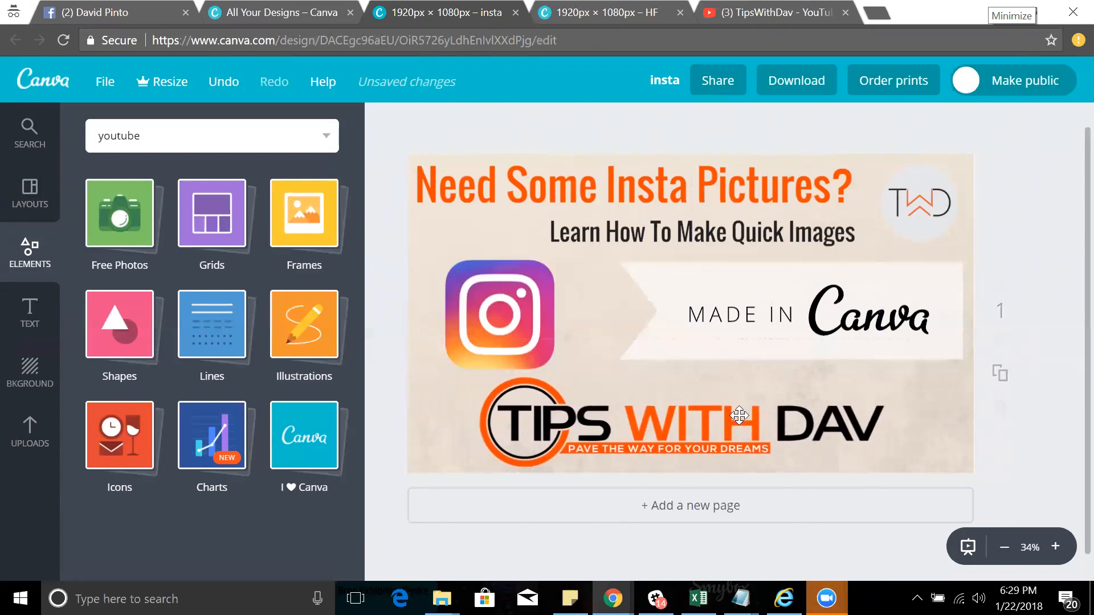